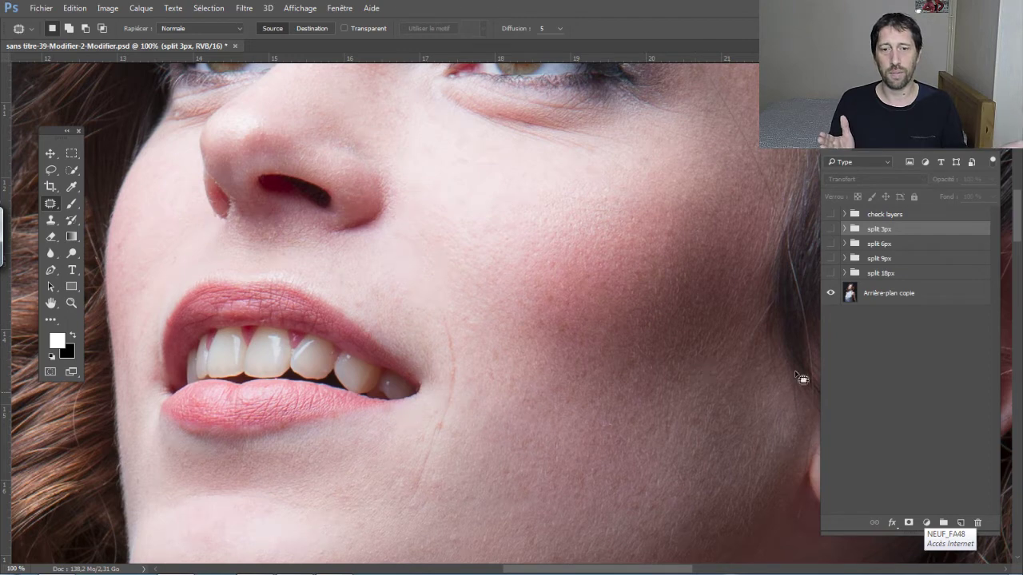
- Add a new layer above the split groups and circle the blemished area of the cheek with a black brush
click(962, 522)
click(71, 204)
key(x)
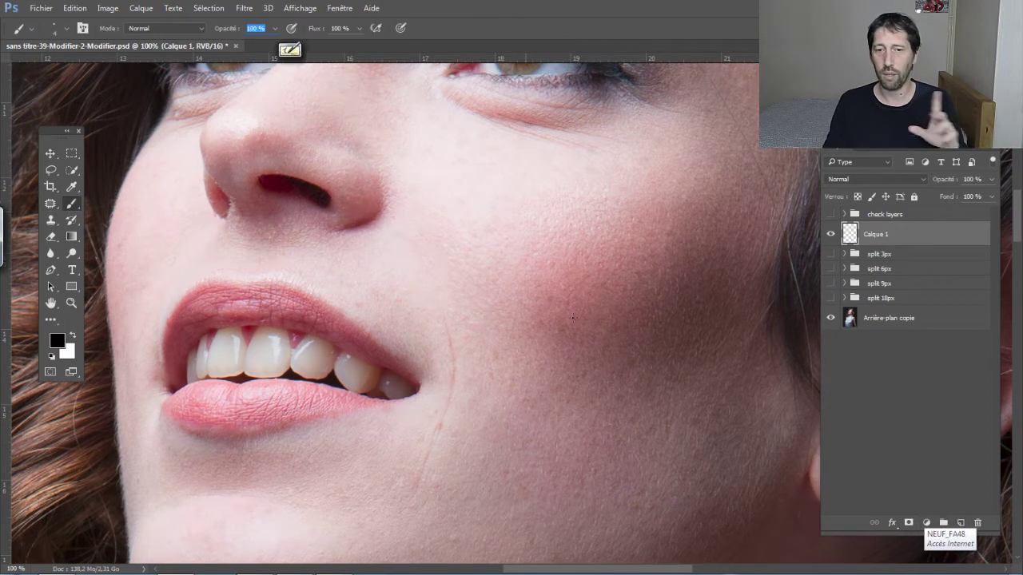
mouse_move(569, 322)
mouse_down()
mouse_move(533, 297)
mouse_move(558, 268)
mouse_move(604, 285)
mouse_move(595, 318)
mouse_move(569, 321)
mouse_up()
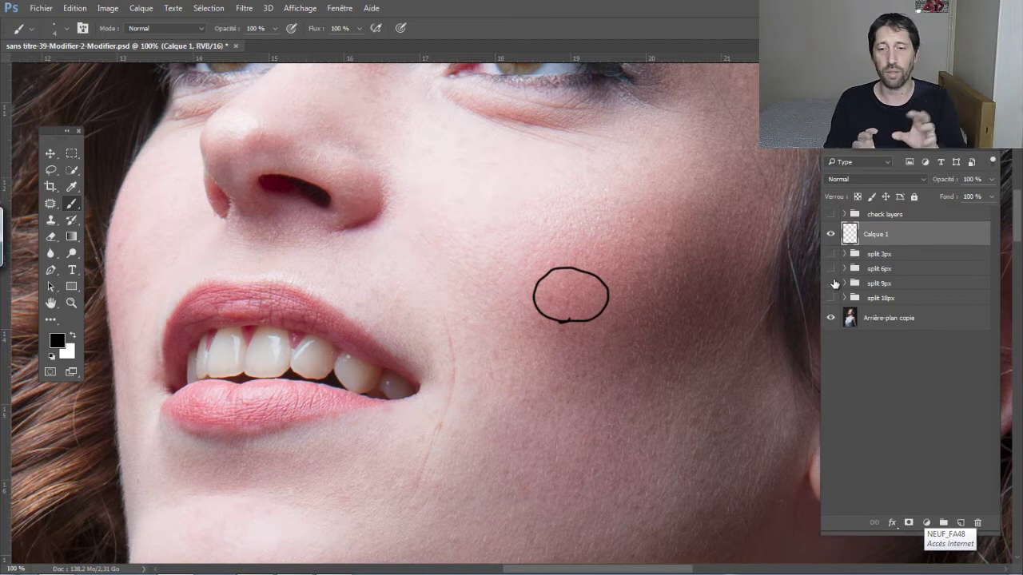
- Delete the split 3px, split 6px and split 18px groups and add a d&b gris layer in Lumière tamisée mode above split 9px
click(872, 256)
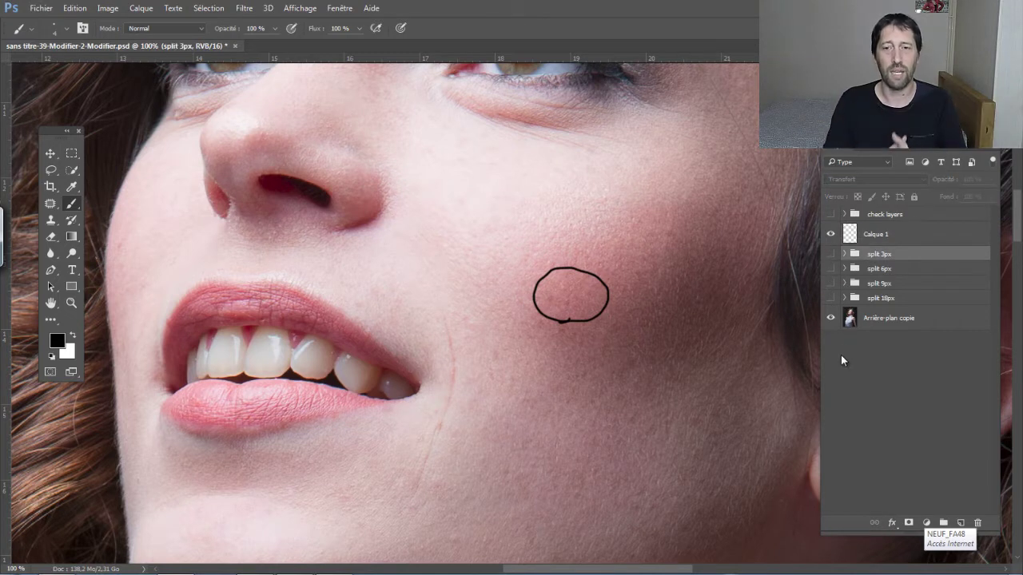
key(Delete)
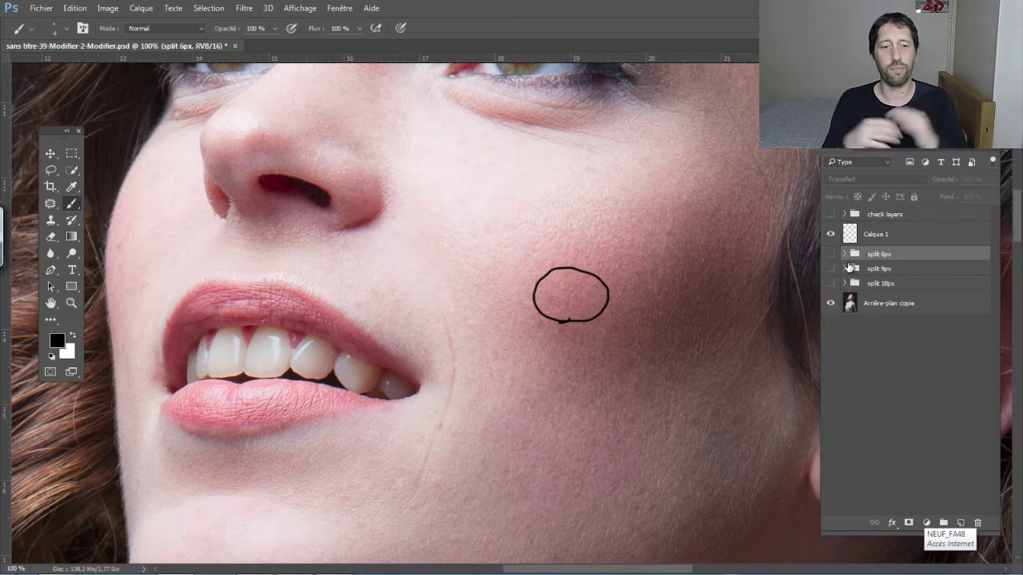
key(Delete)
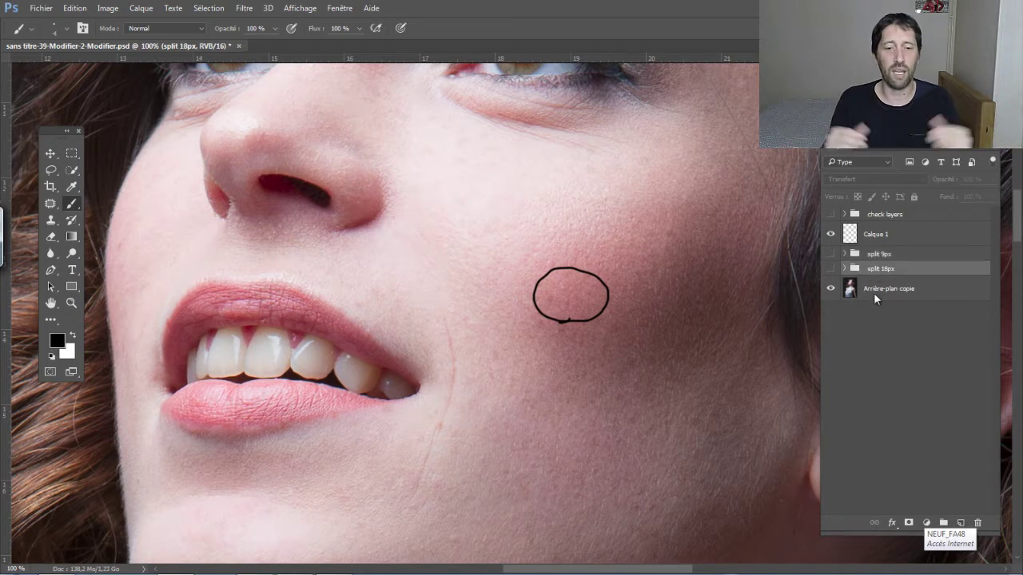
click(872, 270)
key(Delete)
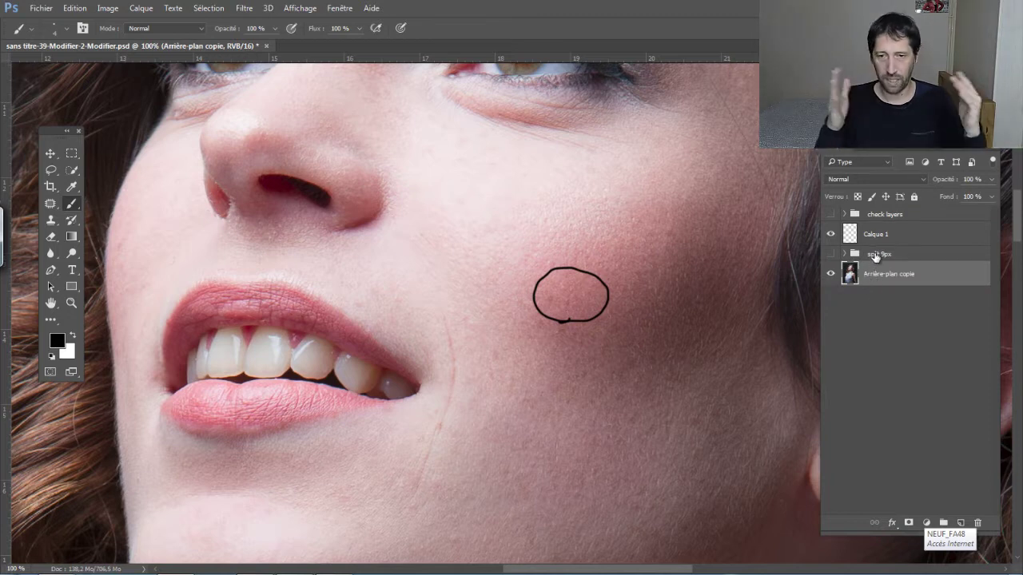
click(876, 254)
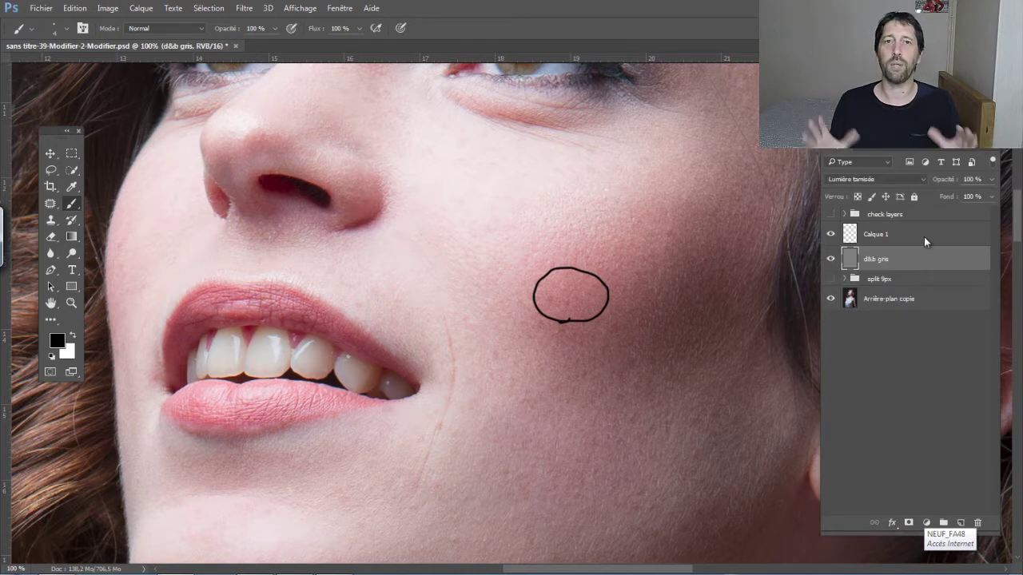
- Show the split group's layers and briefly hide the texture layer Arrière-plan copie 7 to view the blurred layer alone
click(830, 279)
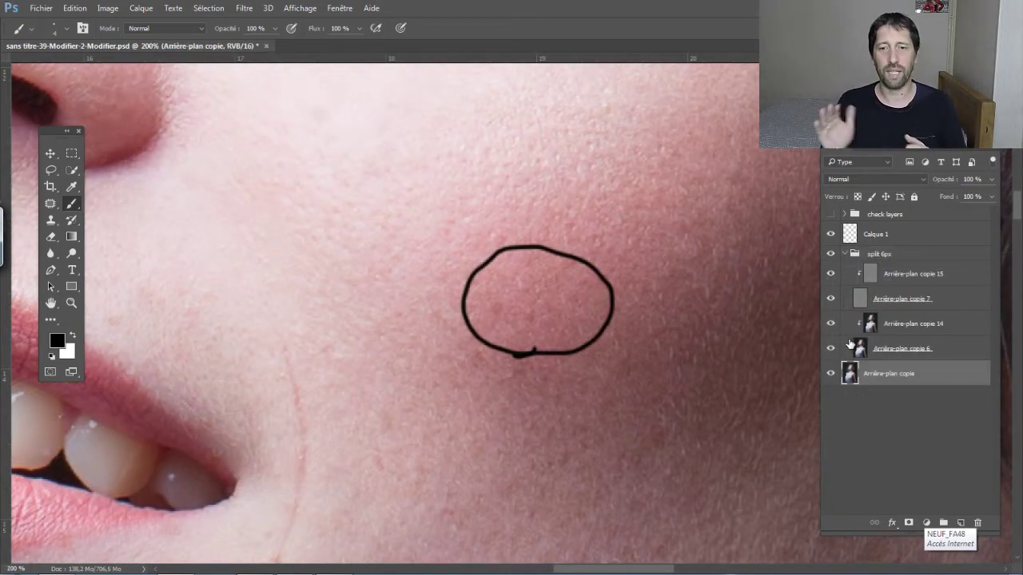
click(874, 330)
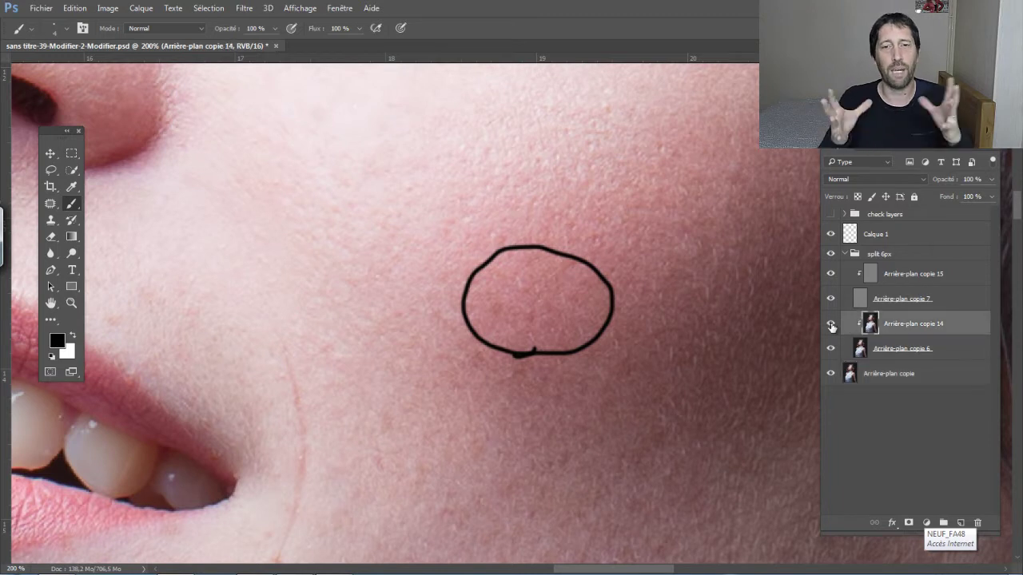
drag(830, 300, 830, 273)
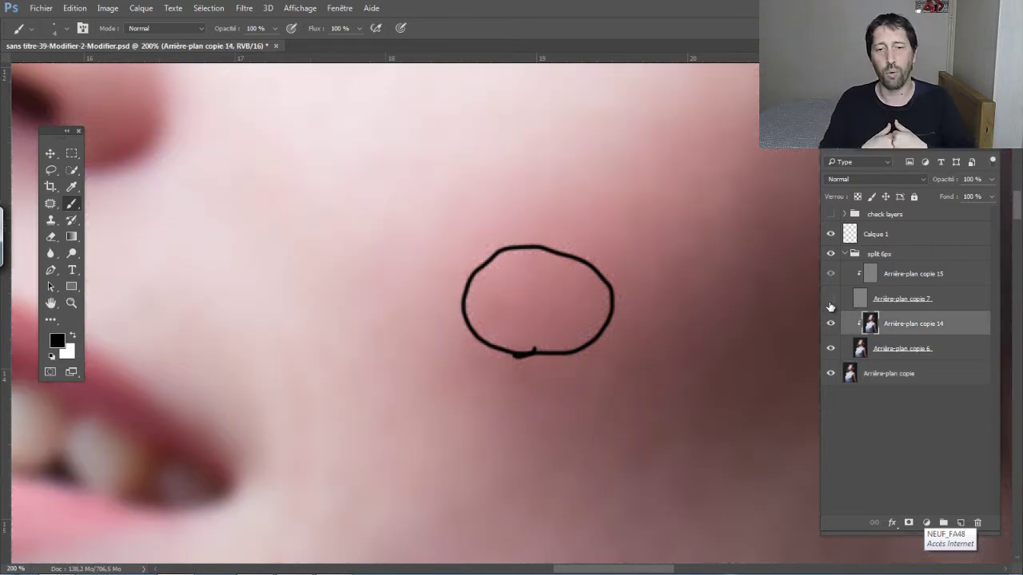
click(830, 302)
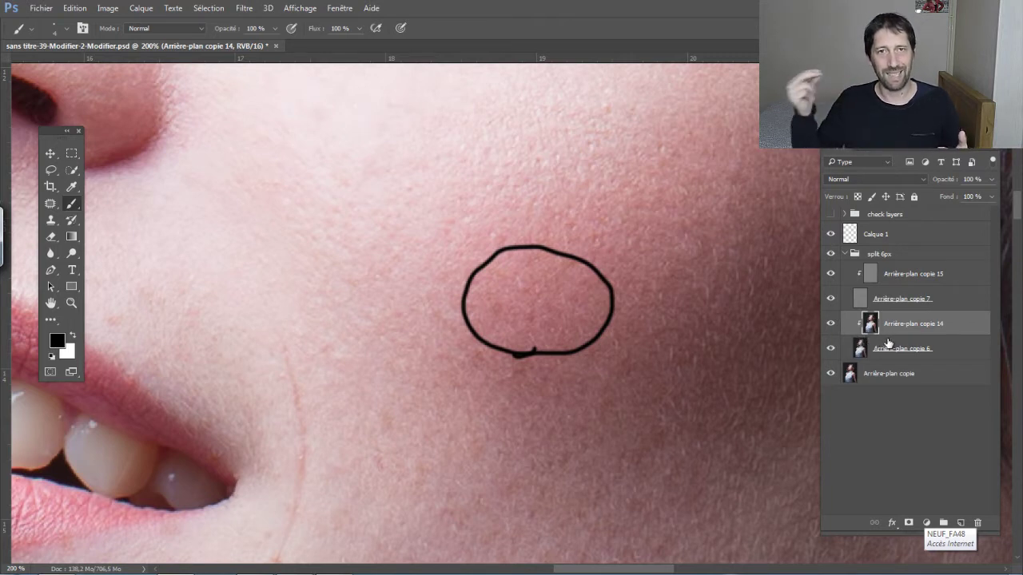
- Heal the skin spots inside the circle on Arrière-plan copie 15 with the 13 px Healing Brush, sampling clean skin nearby
click(872, 282)
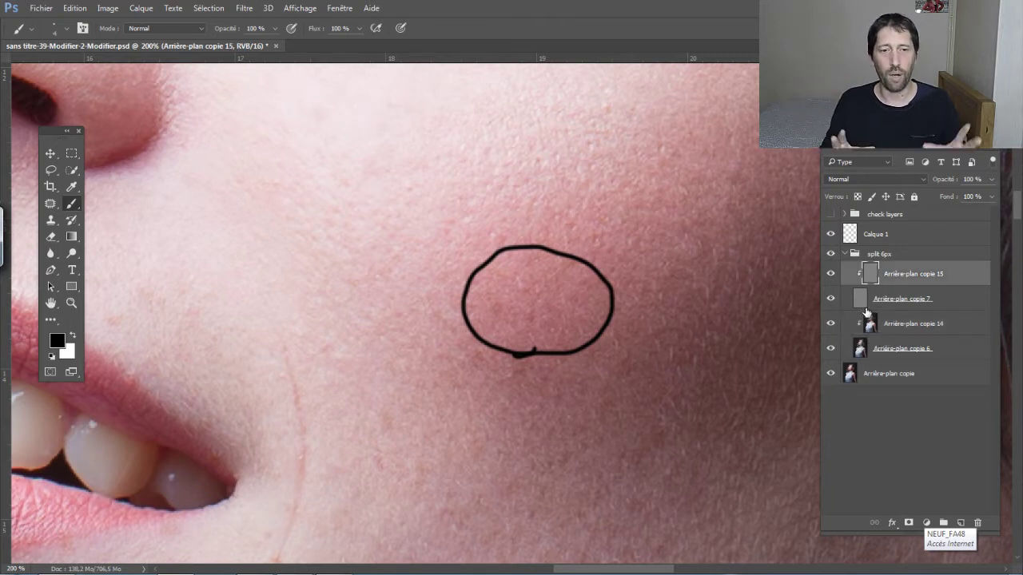
click(50, 203)
right_click(50, 203)
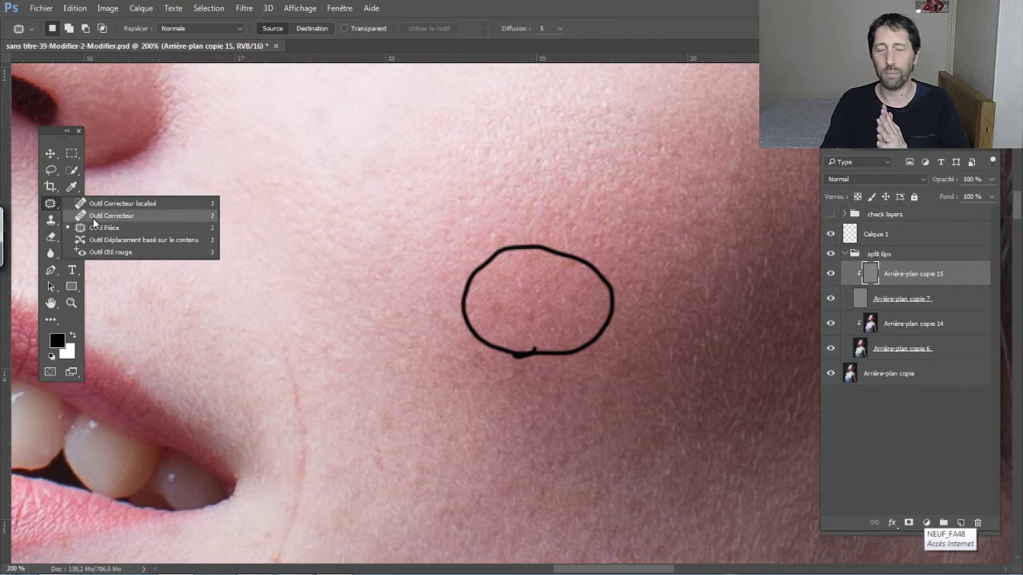
click(94, 218)
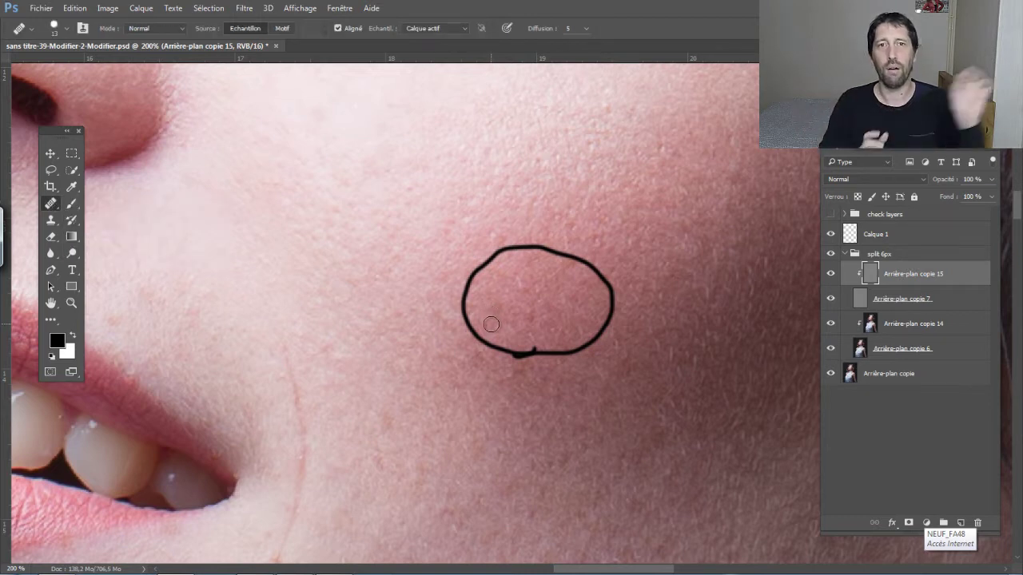
right_click(512, 331)
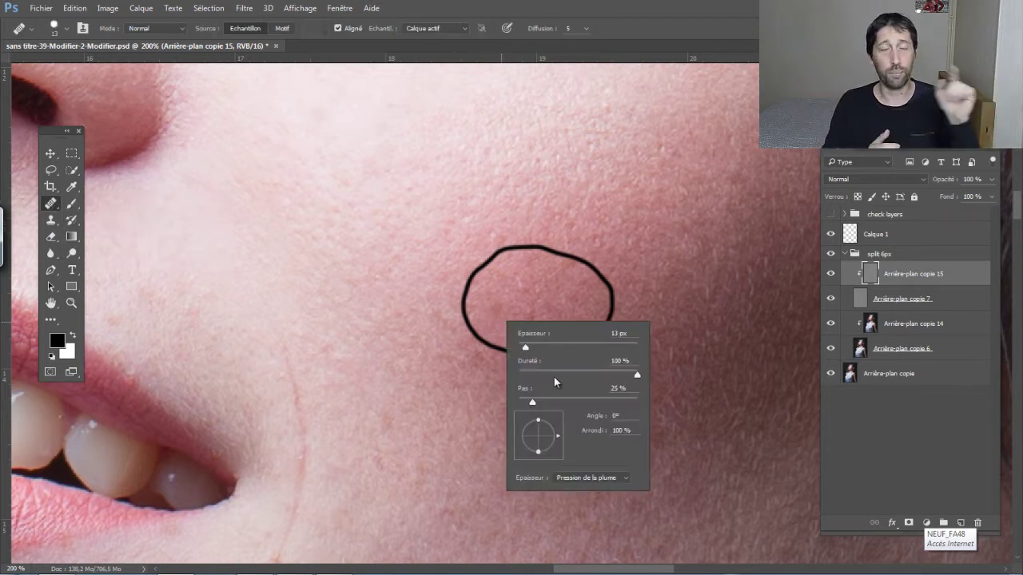
click(482, 310)
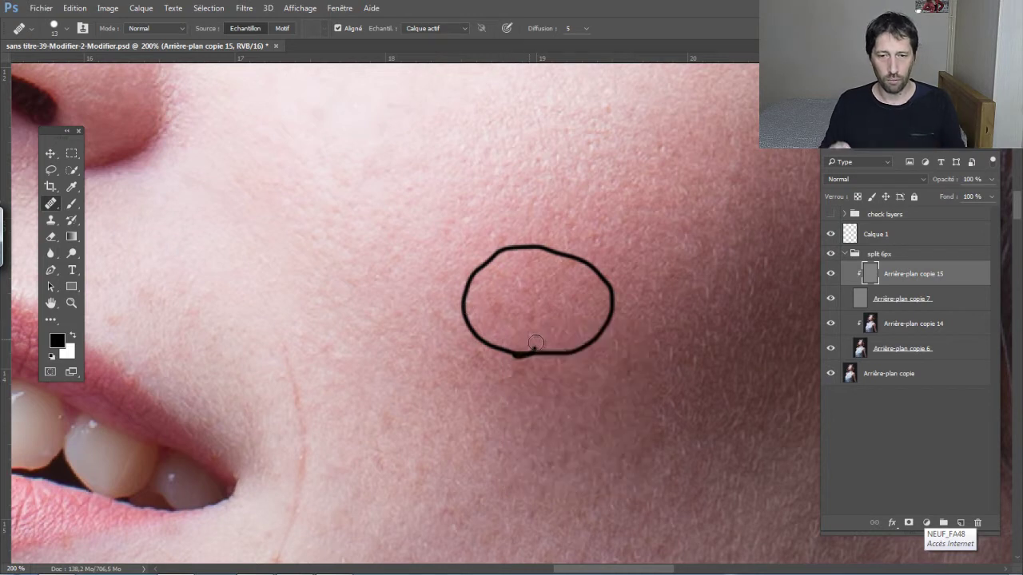
alt+click(495, 289)
click(538, 345)
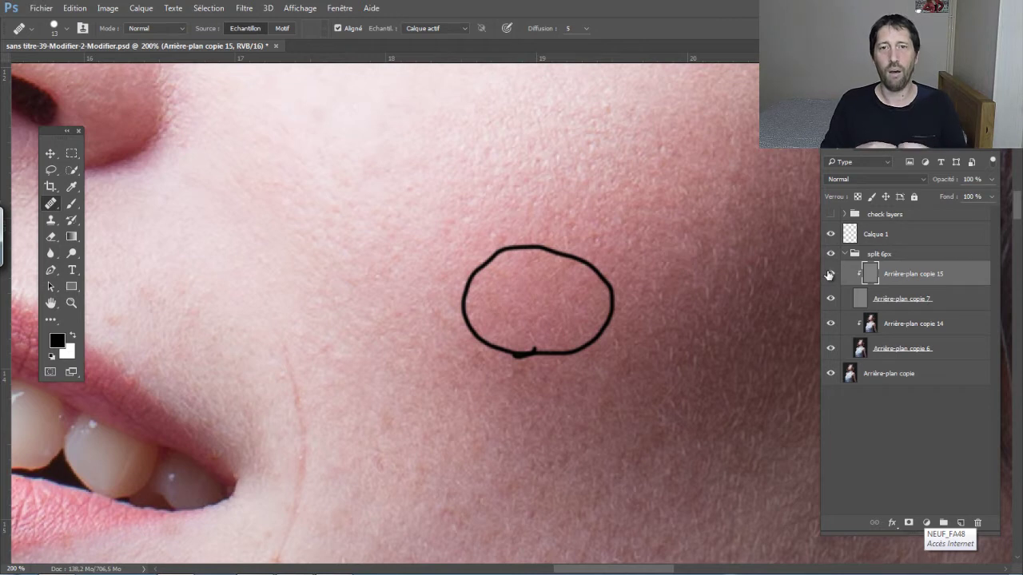
- Compare the circled skin before and after healing by toggling the visibility of Arrière-plan copie 15
click(830, 274)
click(830, 274)
click(830, 274)
click(830, 274)
click(831, 275)
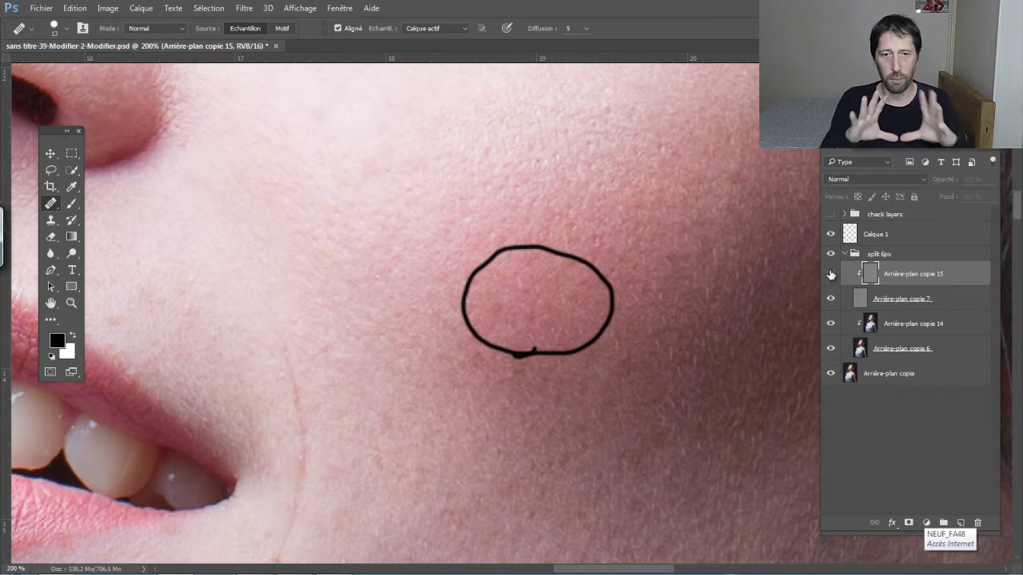
click(830, 274)
click(830, 275)
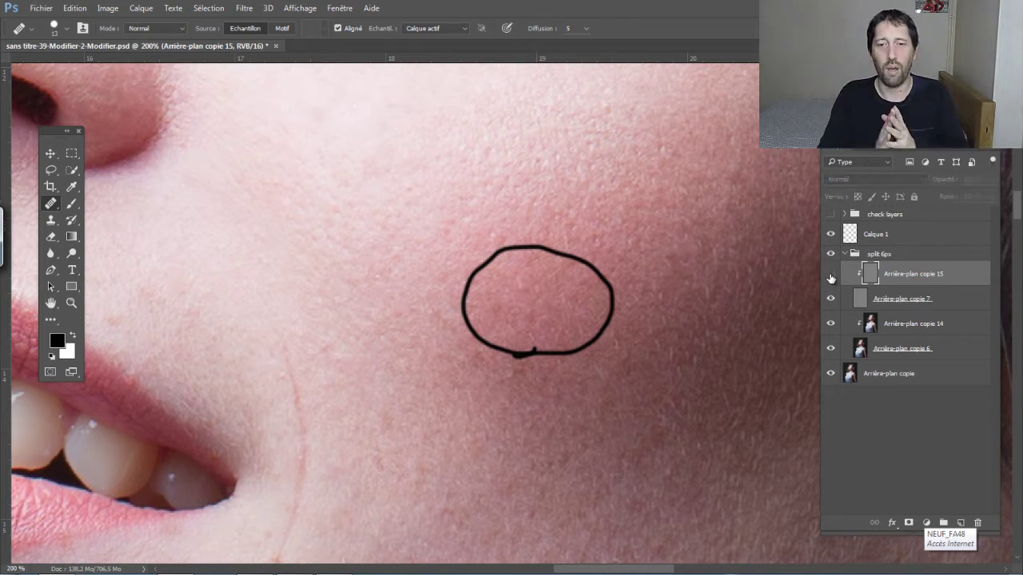
click(830, 275)
click(830, 275)
click(830, 275)
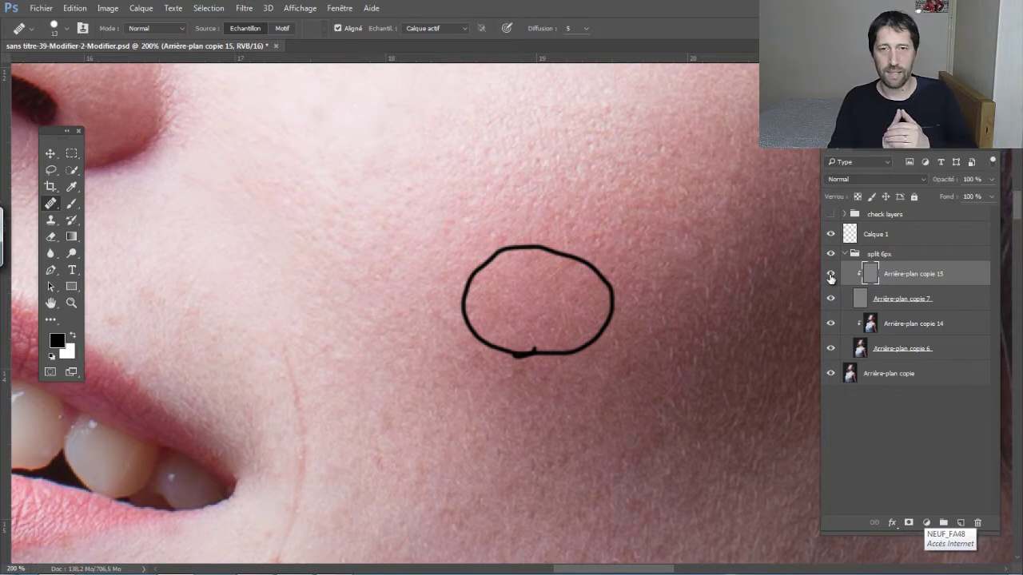
click(830, 275)
click(830, 275)
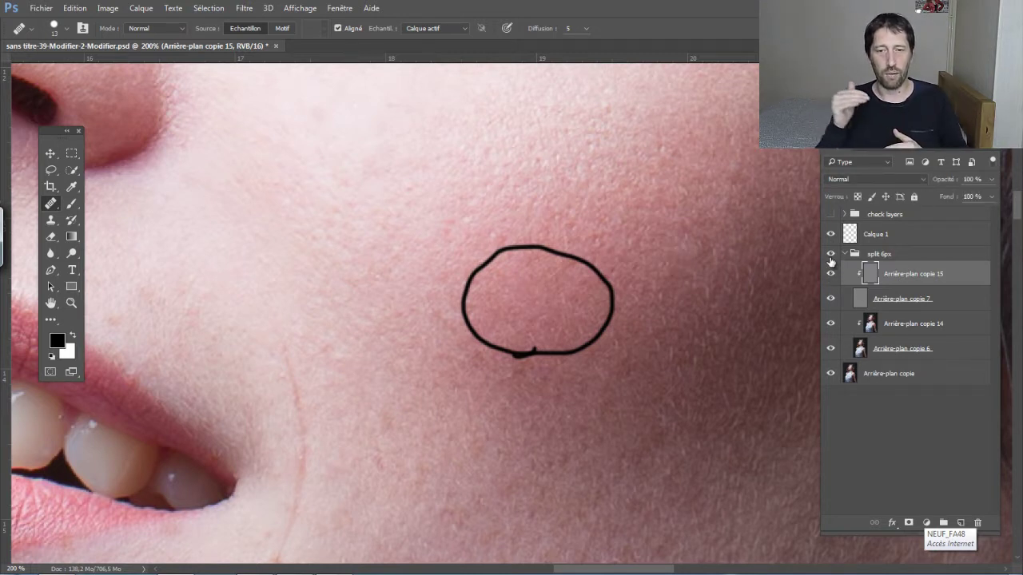
- Replace the visible split 6px group with a d&b gris layer in Lumière tamisée mode, viewed through the check layers group
click(830, 255)
click(878, 257)
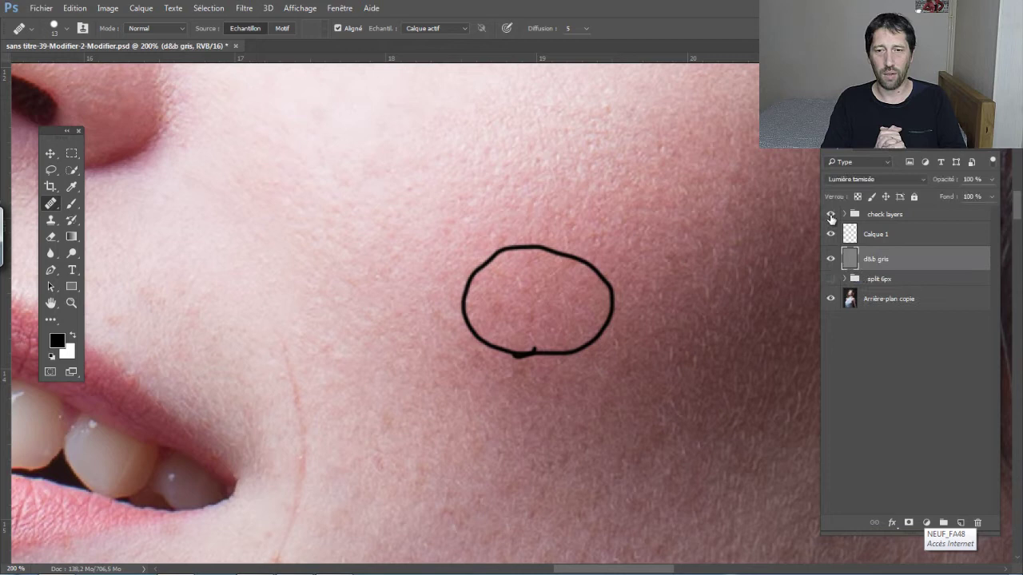
click(830, 215)
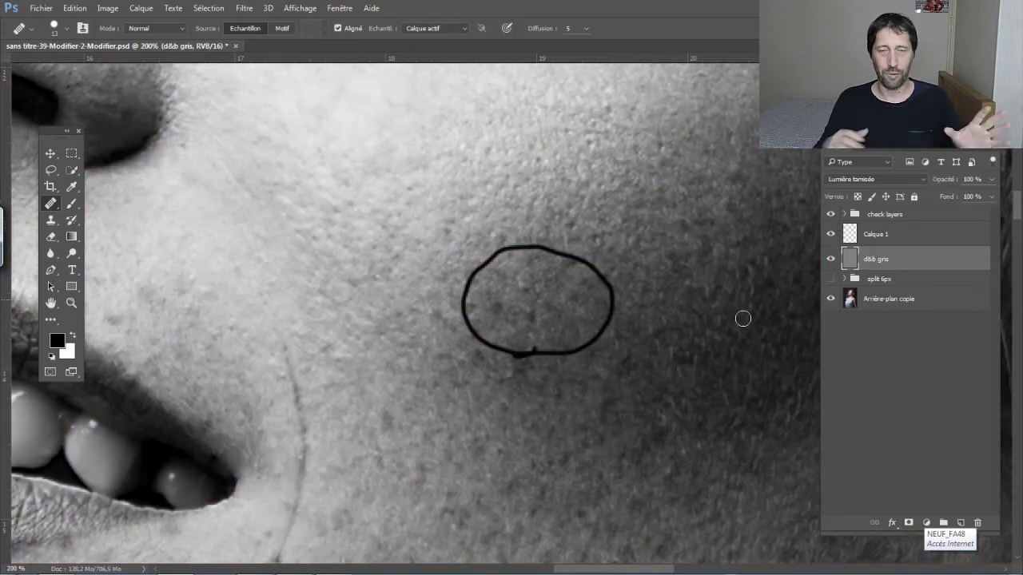
- Lighten the dark spots inside the circle on the d&b gris layer with a white brush at 5% opacity
click(72, 205)
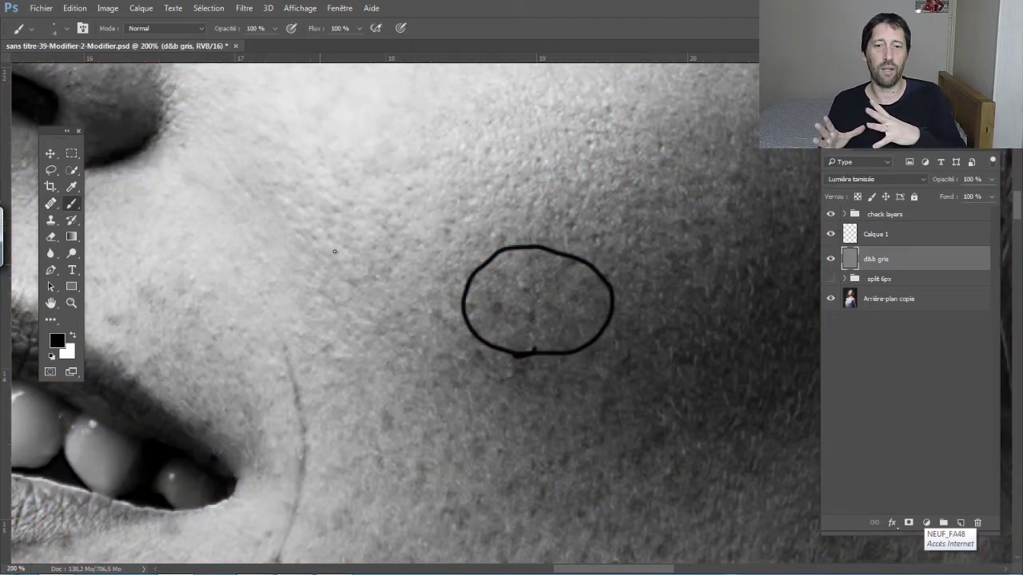
click(255, 29)
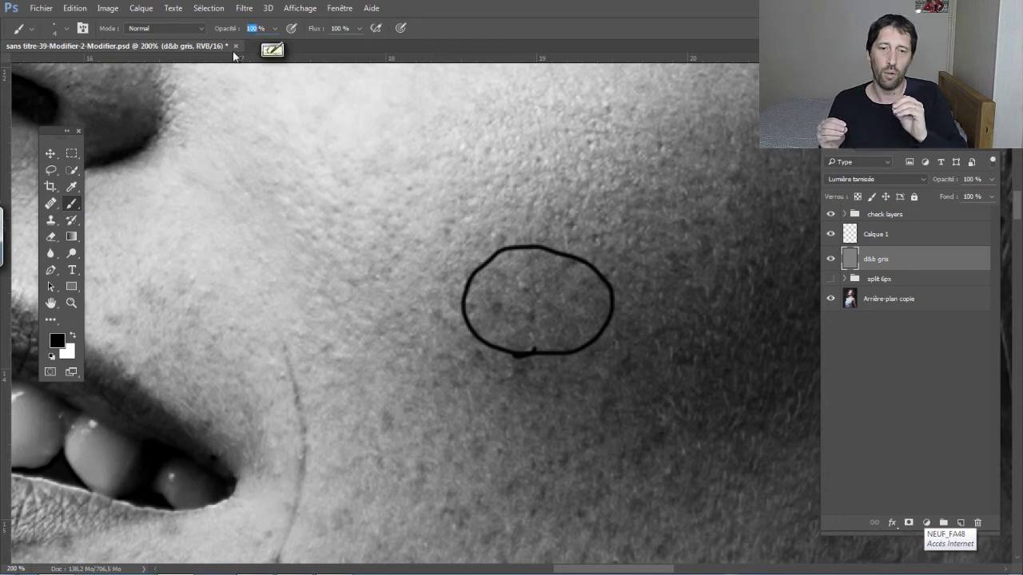
text(5)
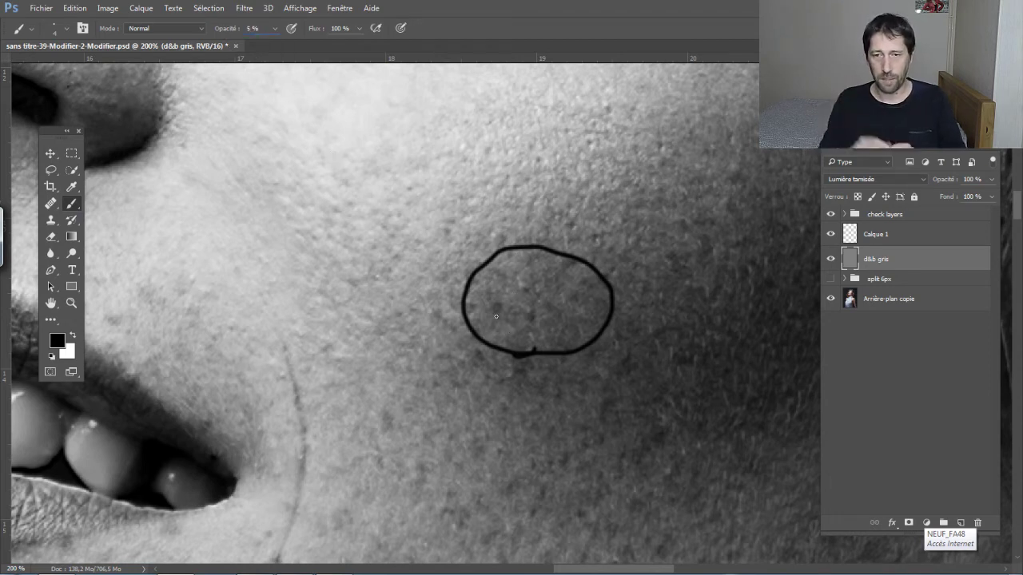
scroll(501, 309, up, 1)
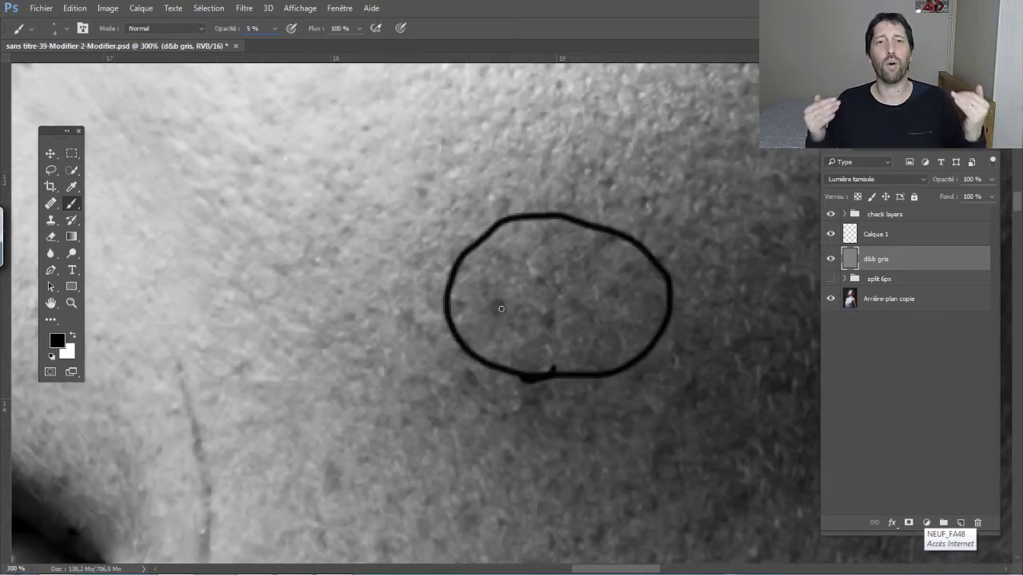
key(x)
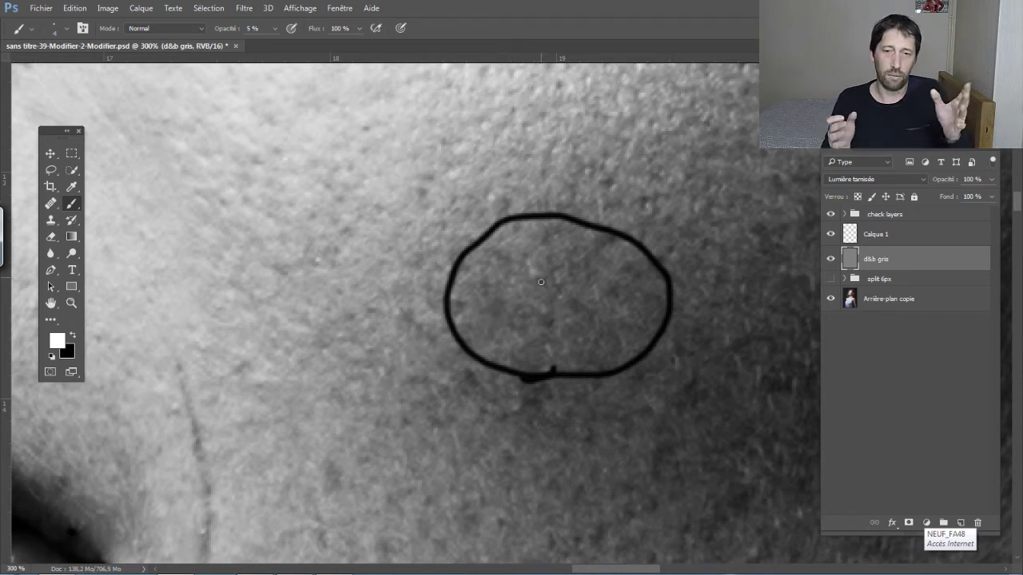
- Set the brush size to 2 px and its hardness to 0%
right_click(572, 288)
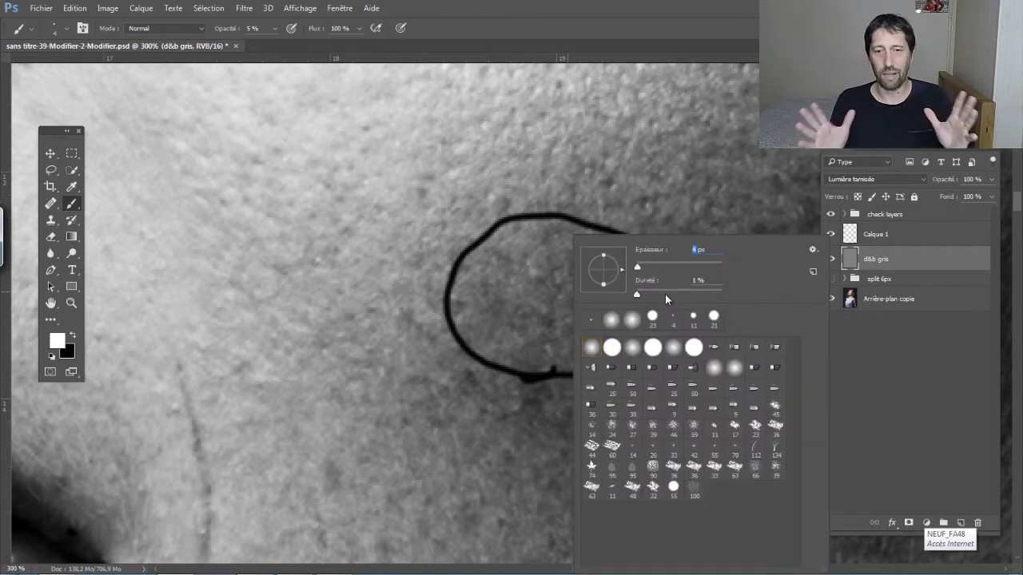
text(2)
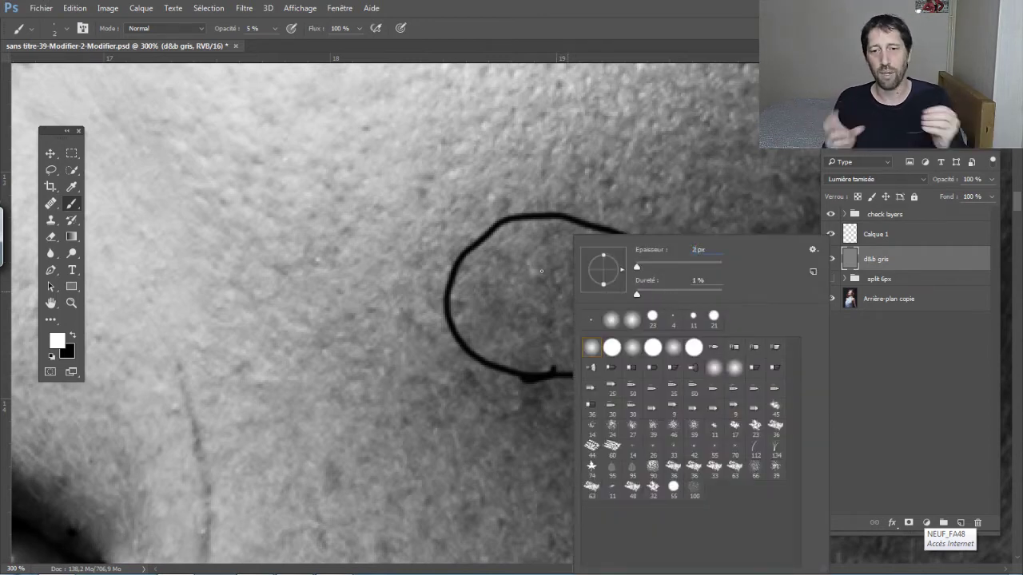
double_click(698, 280)
text(0)
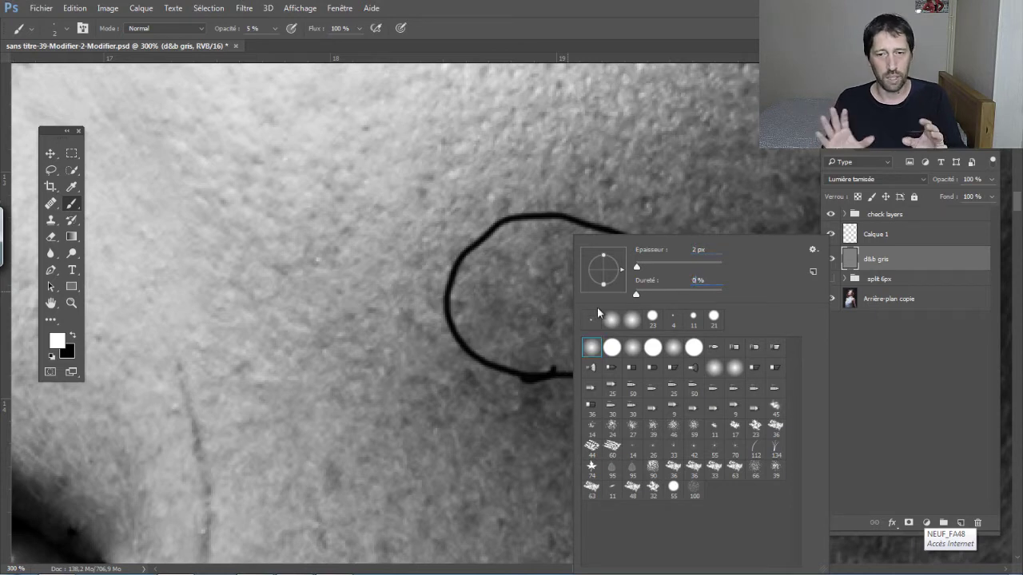
key(Return)
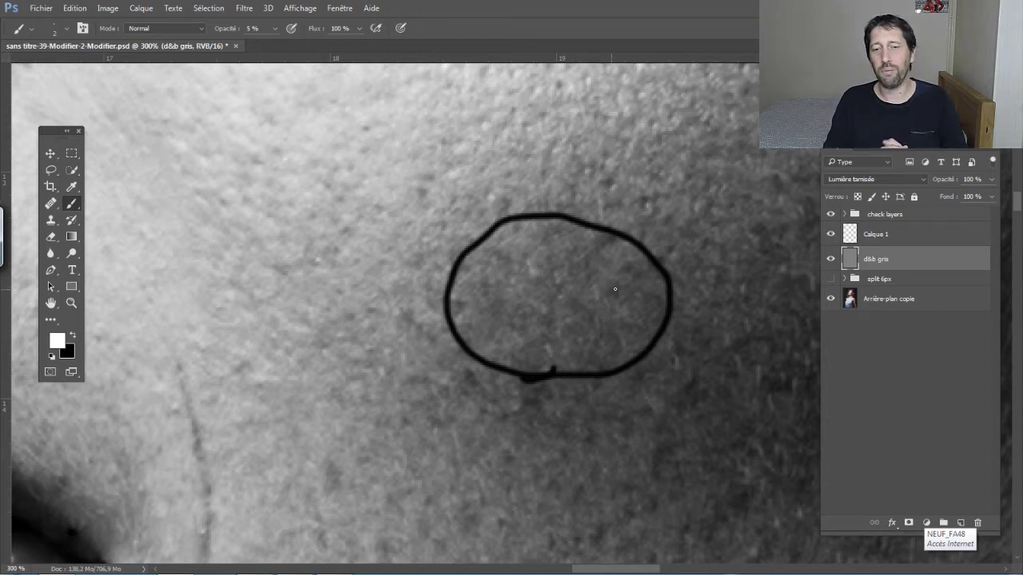
- Dodge and burn the uneven spots inside the circle on the d&b gris layer, alternating black and white at 5% brush opacity
key(x)
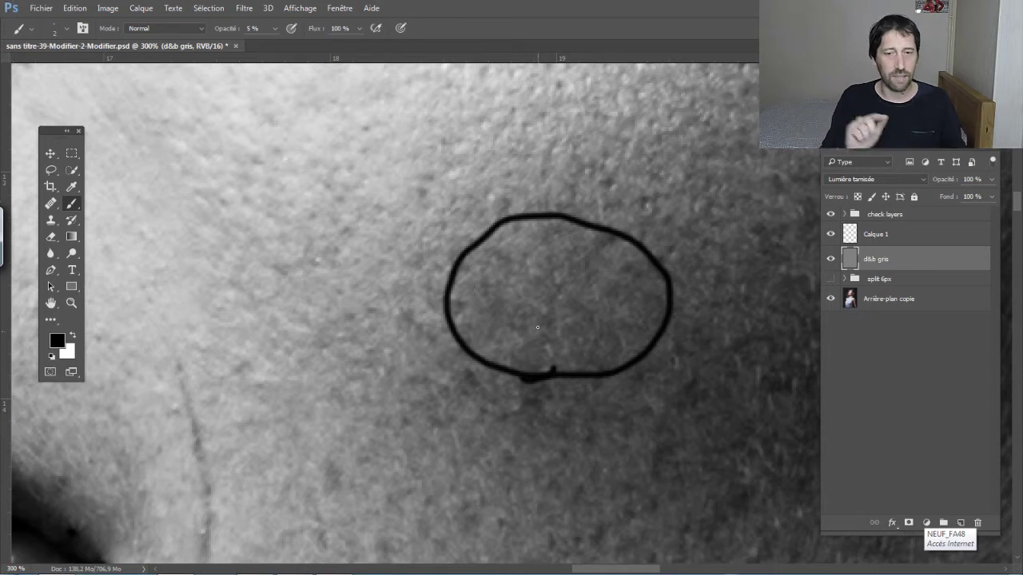
key(x)
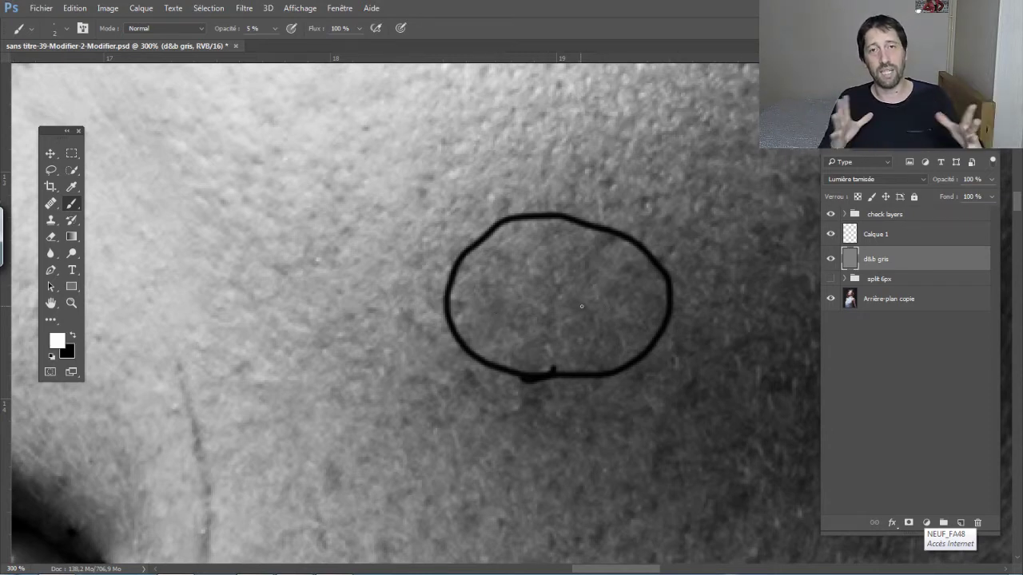
key(x)
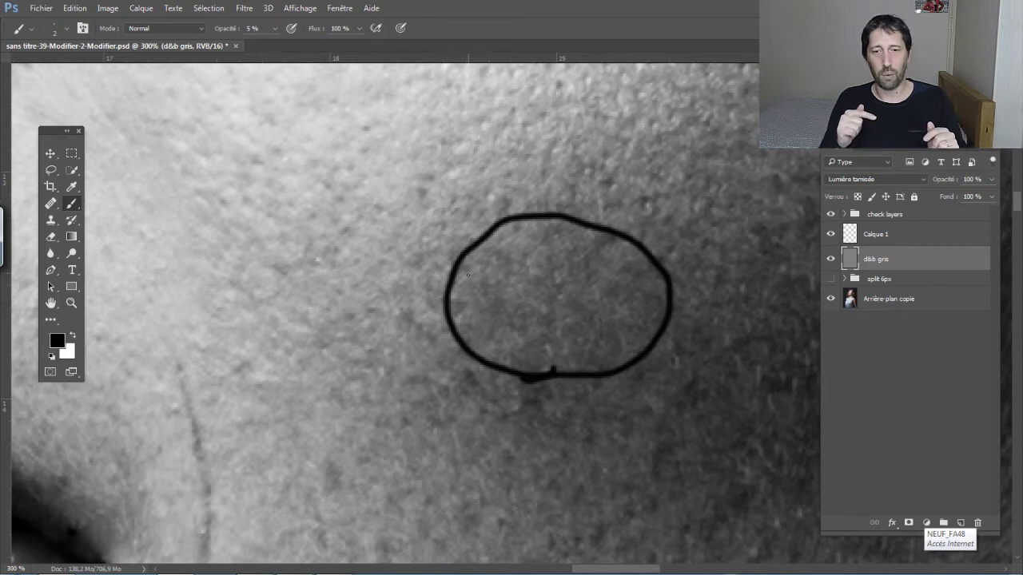
- Compare the circled skin with and without d&b gris, first through the check layers group and with that group hidden
click(830, 260)
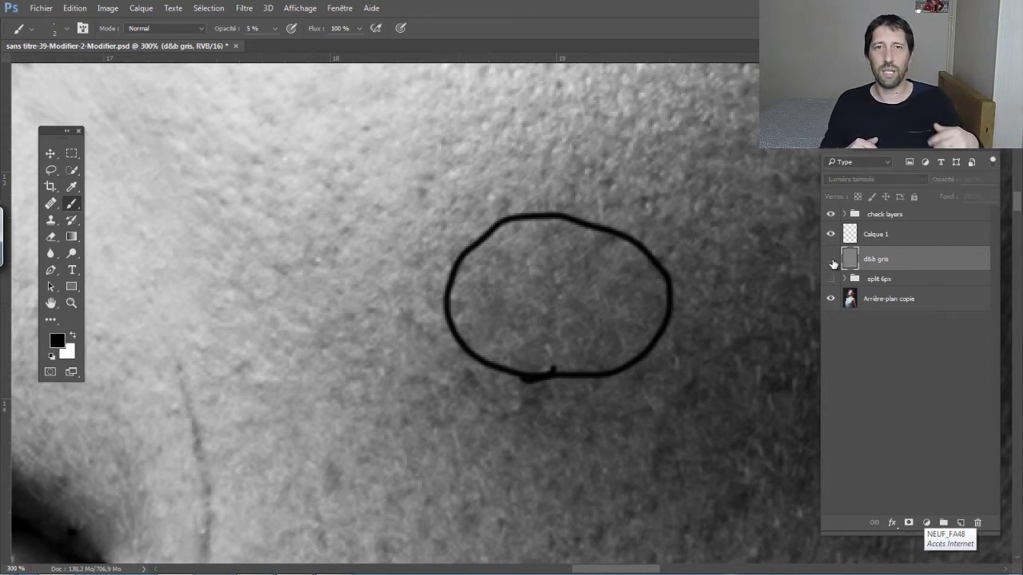
click(831, 261)
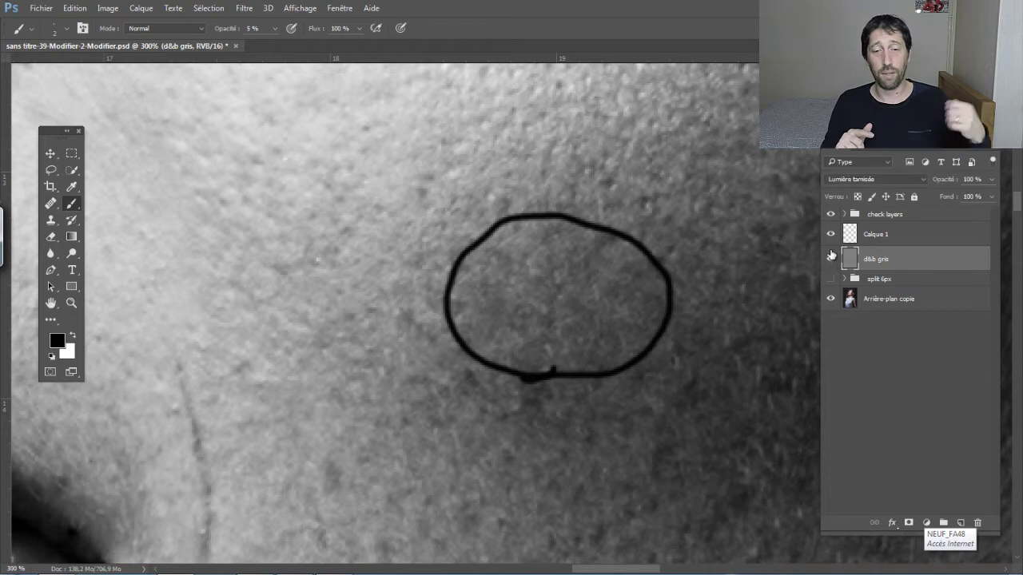
click(830, 214)
click(831, 259)
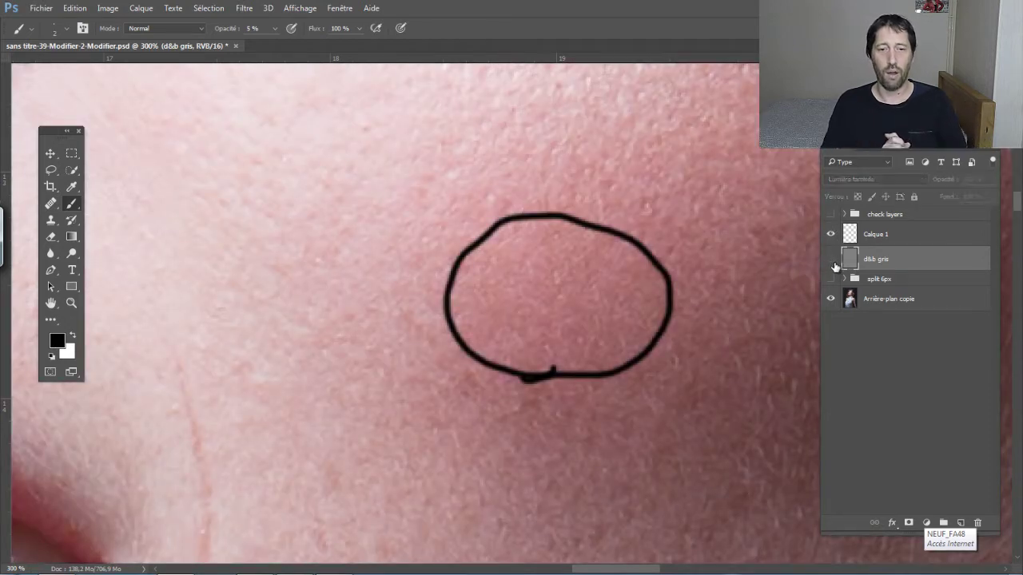
click(831, 259)
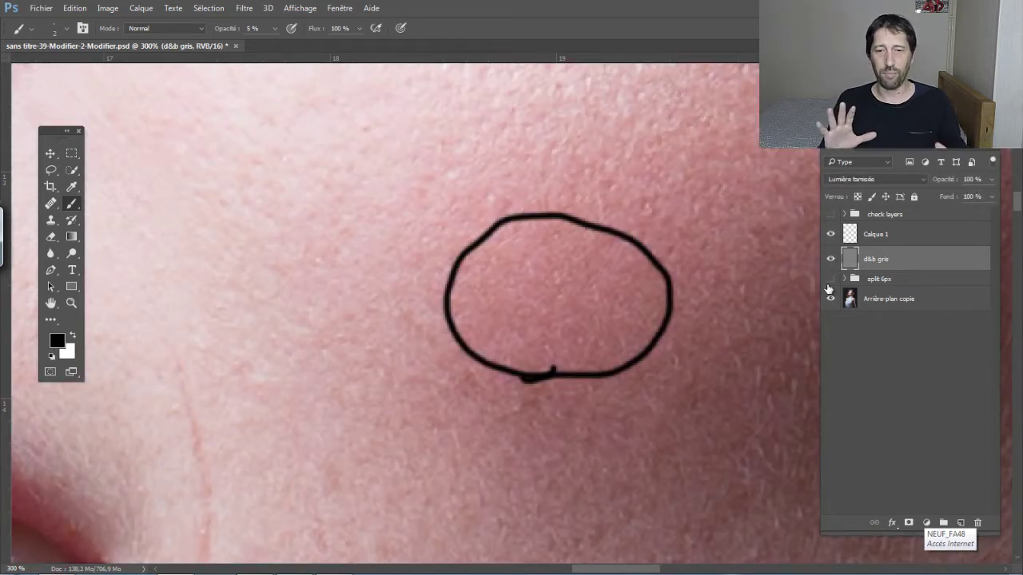
- Compare the split 6px healing with the d&b gris correction inside the circle by alternating the visibility of the two
click(831, 261)
click(830, 279)
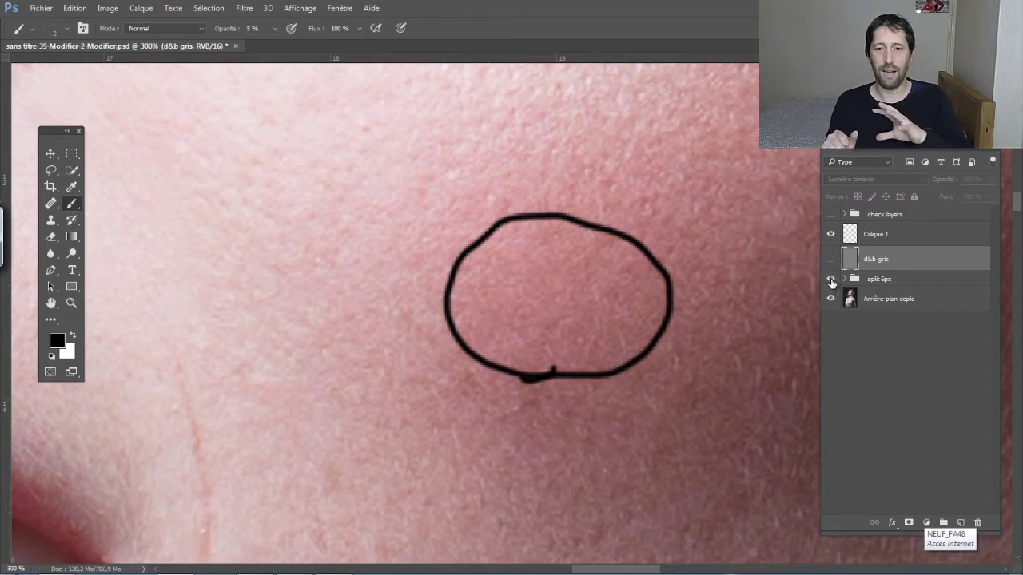
click(831, 281)
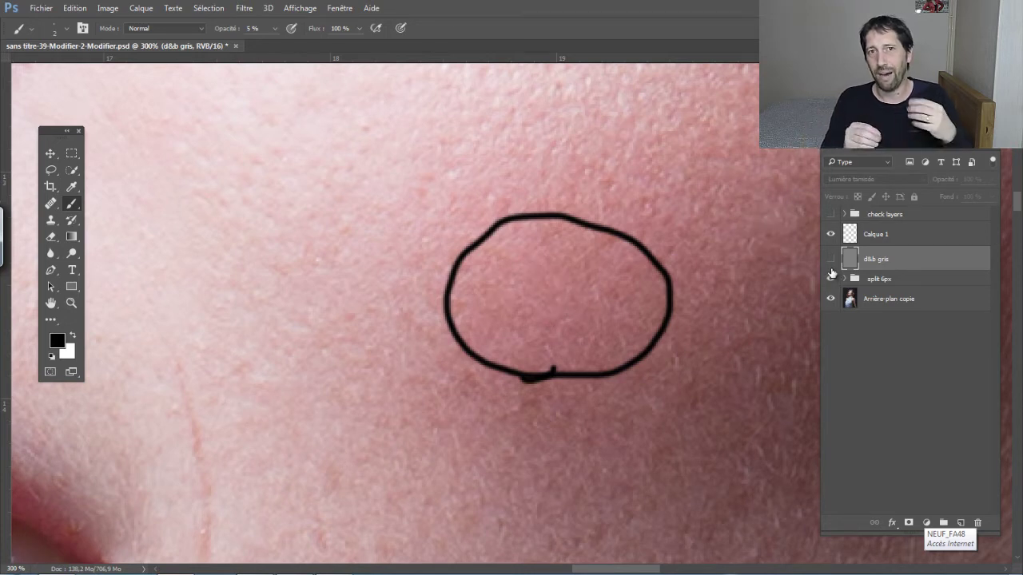
click(830, 258)
click(830, 259)
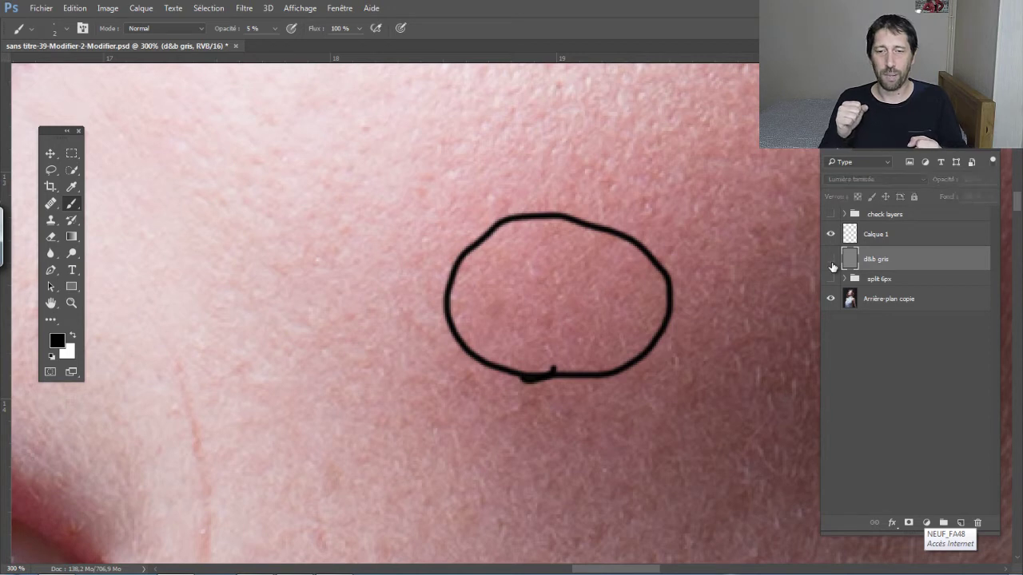
click(830, 259)
click(831, 261)
click(831, 261)
click(831, 260)
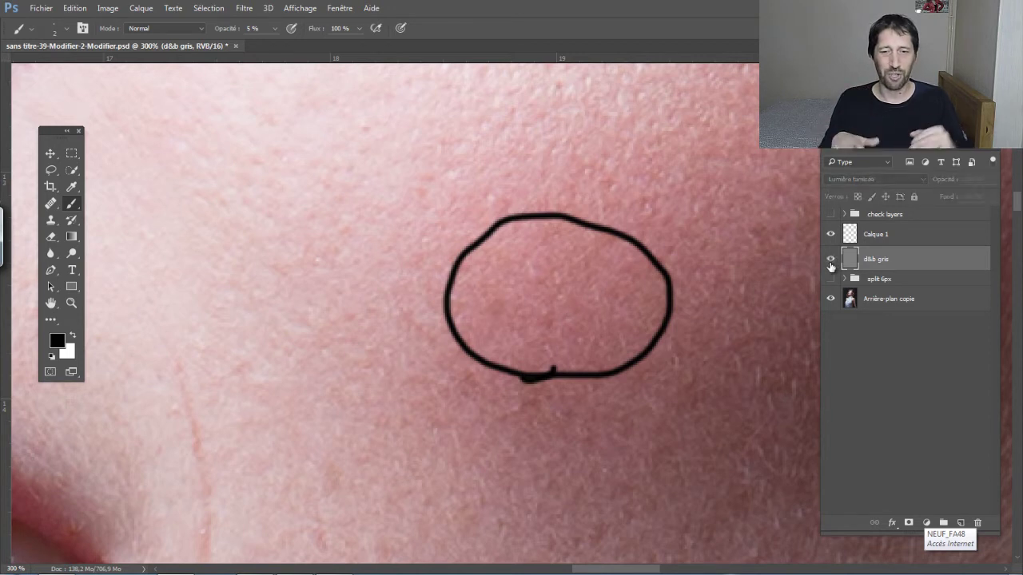
click(830, 260)
click(830, 260)
click(830, 260)
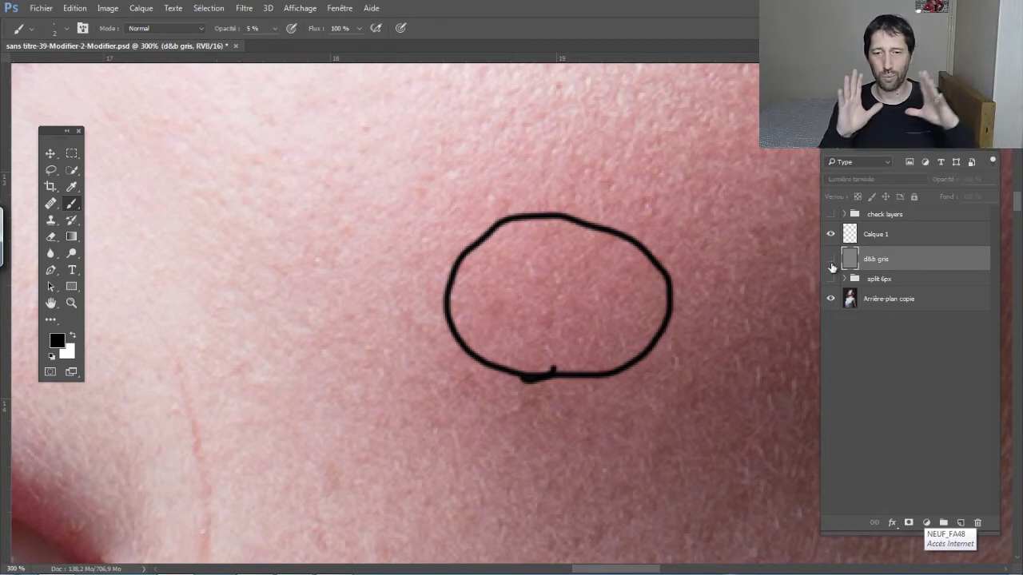
click(831, 265)
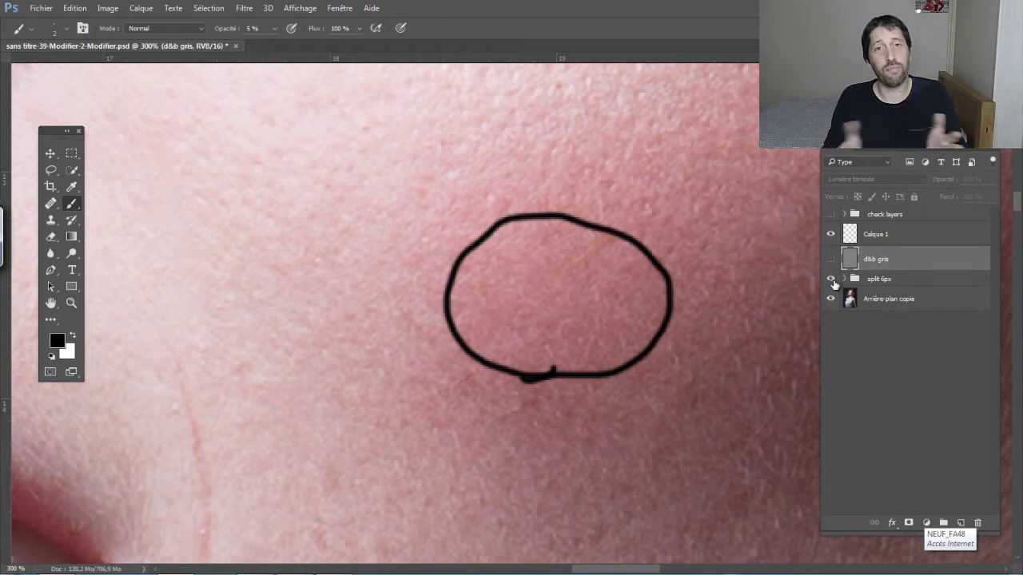
click(830, 279)
- Compare the original circled cheek skin with the dodge and burn correction by toggling the visibility of d&b gris
click(831, 263)
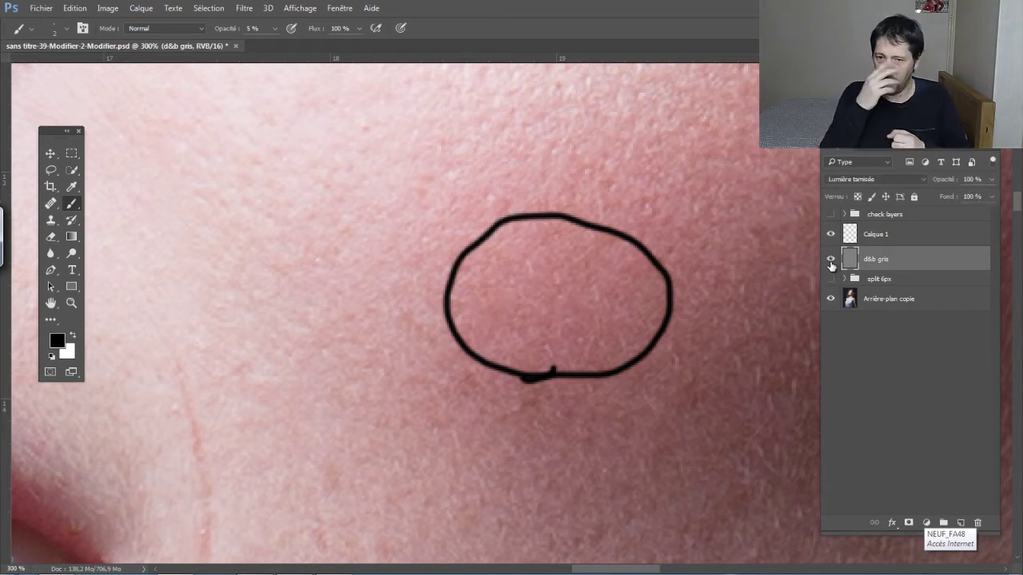
click(832, 263)
click(832, 263)
click(832, 263)
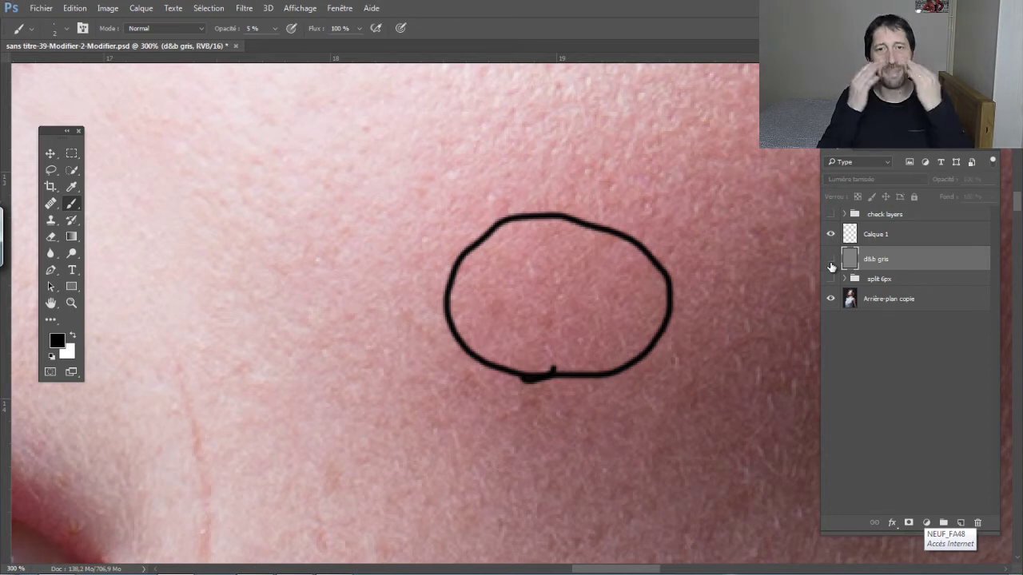
click(832, 264)
click(831, 262)
click(831, 262)
click(831, 263)
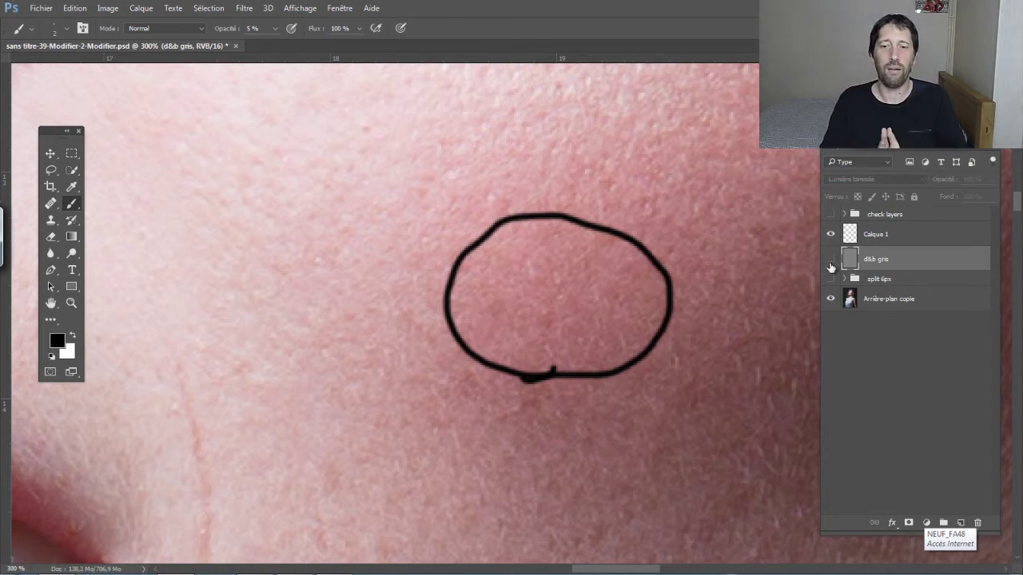
click(831, 262)
click(830, 262)
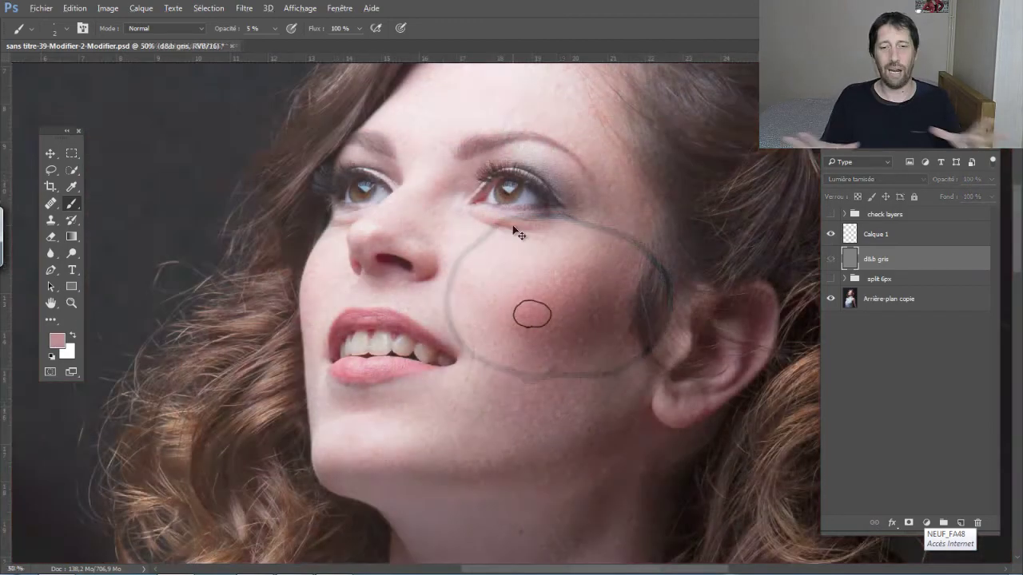
- Show the check layers group and the d&b gris layer for working on the eyebrow above the eye nearest the circled cheek
key(ctrl+plus)
key(ctrl+plus)
key(ctrl+plus)
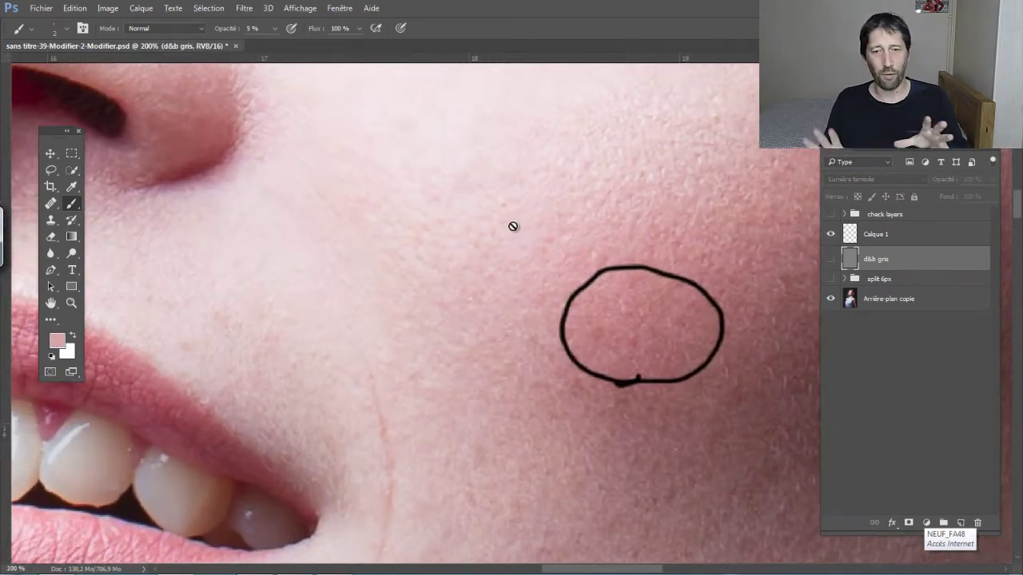
key(ctrl+plus)
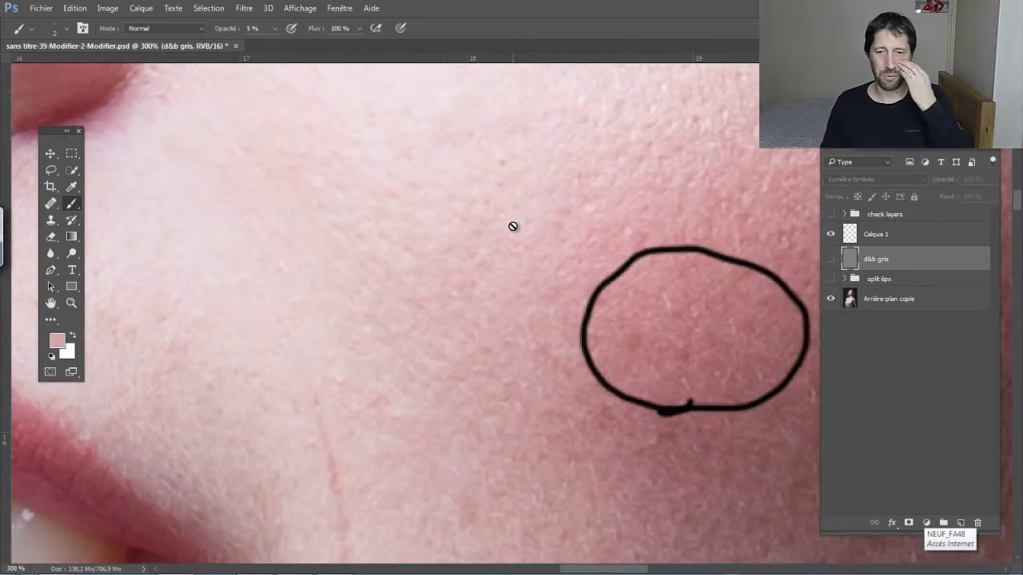
drag(639, 195, 445, 413)
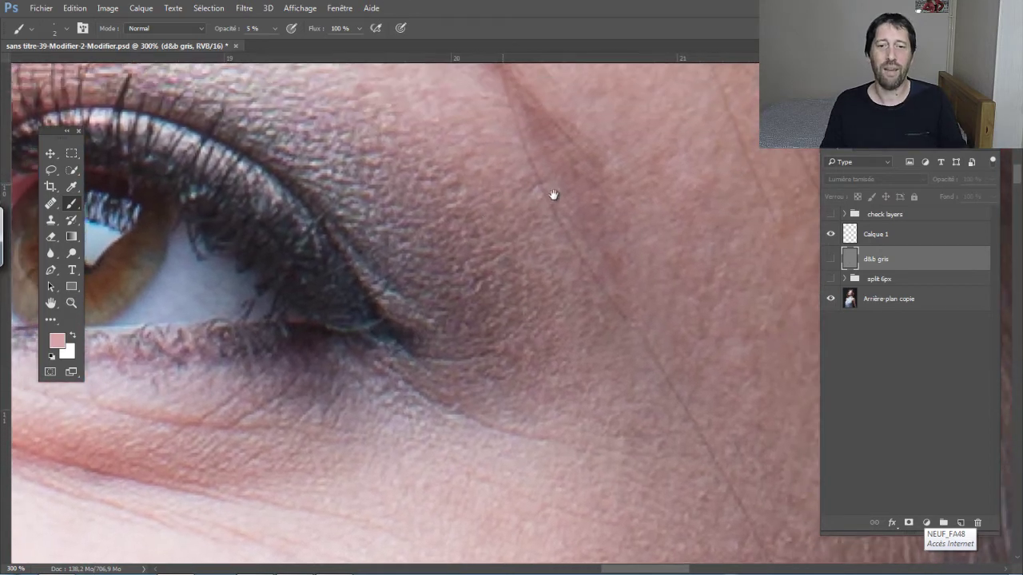
drag(553, 194, 751, 381)
drag(650, 285, 639, 276)
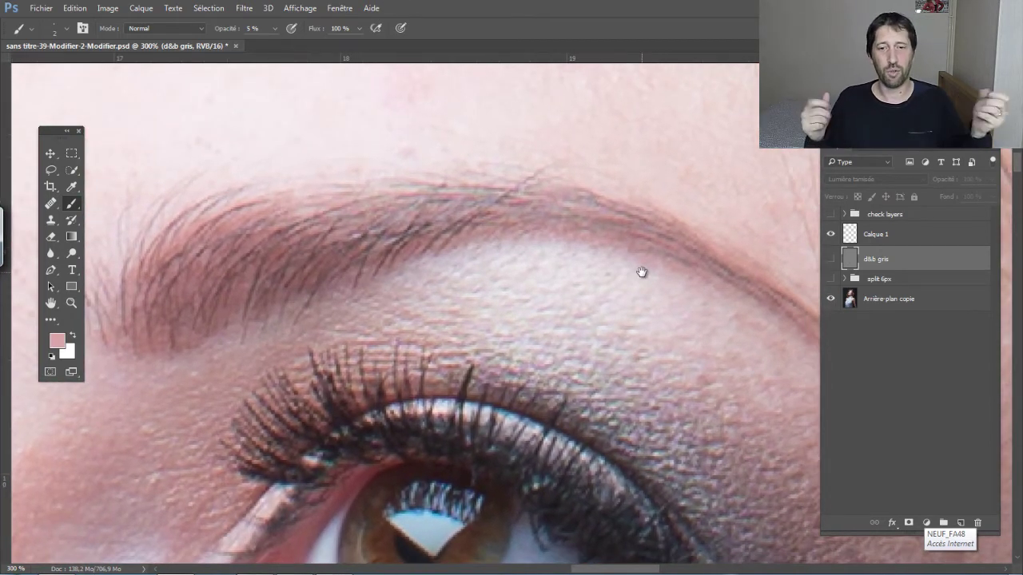
key(ctrl+minus)
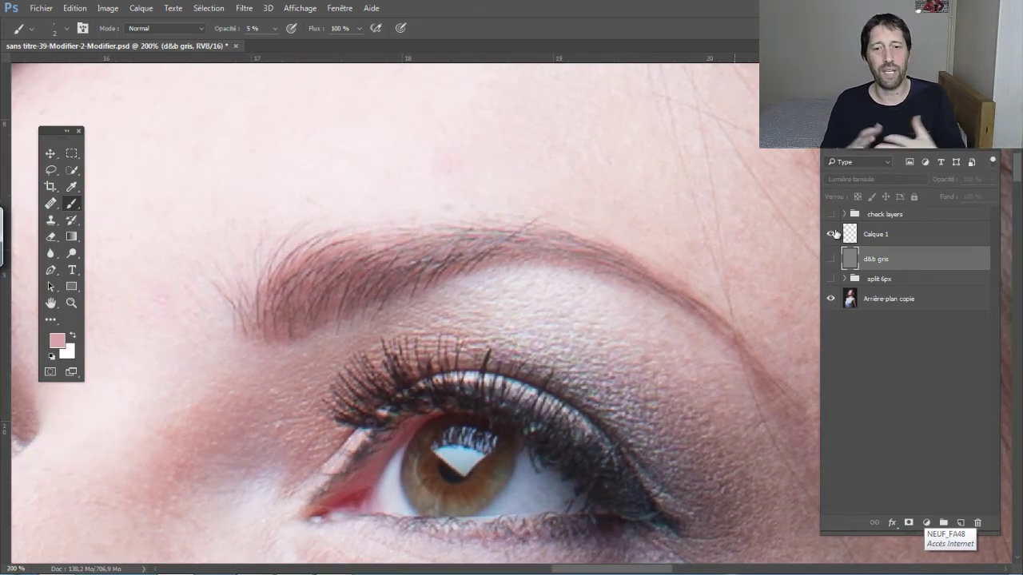
click(830, 215)
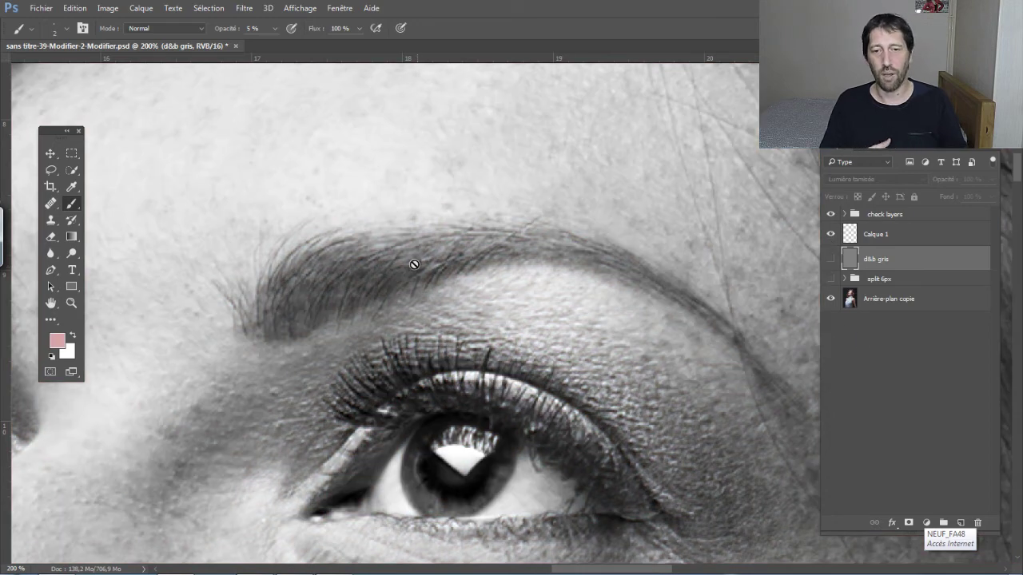
key(ctrl+comma)
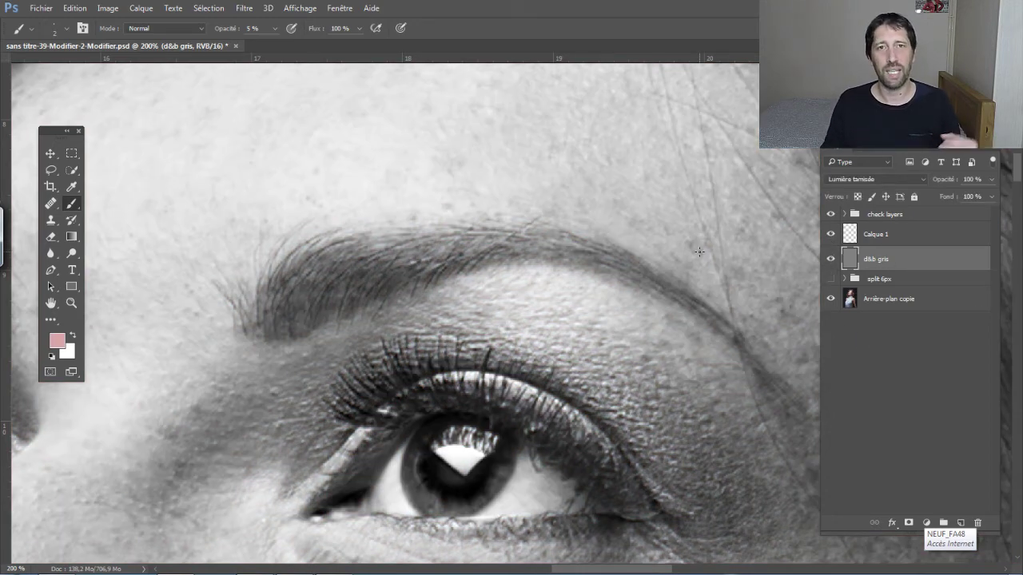
- Darken the eyebrow hairs on the d&b gris layer with a 2 px black brush, raising its opacity to 9%
drag(657, 303, 496, 274)
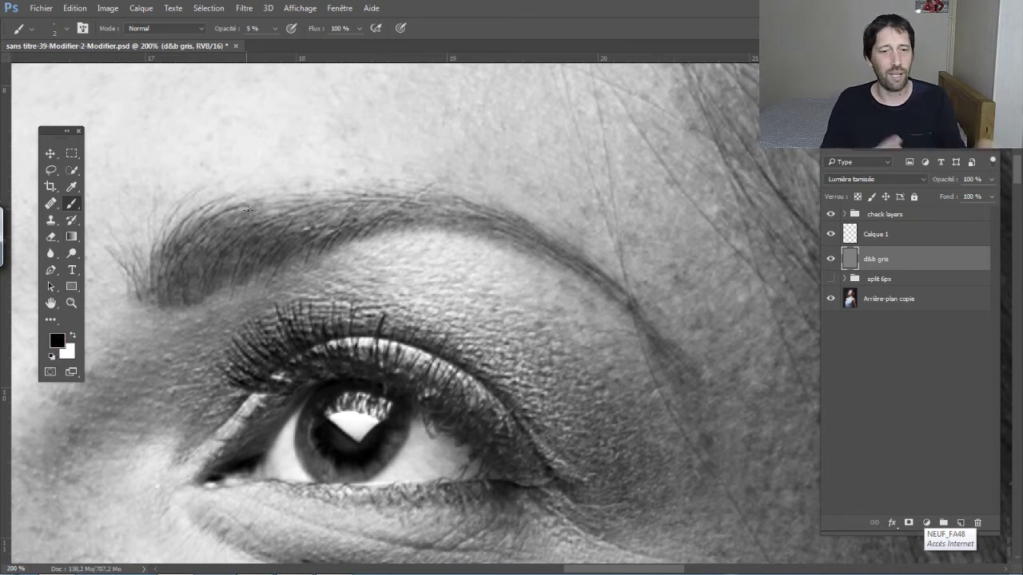
drag(222, 33, 227, 33)
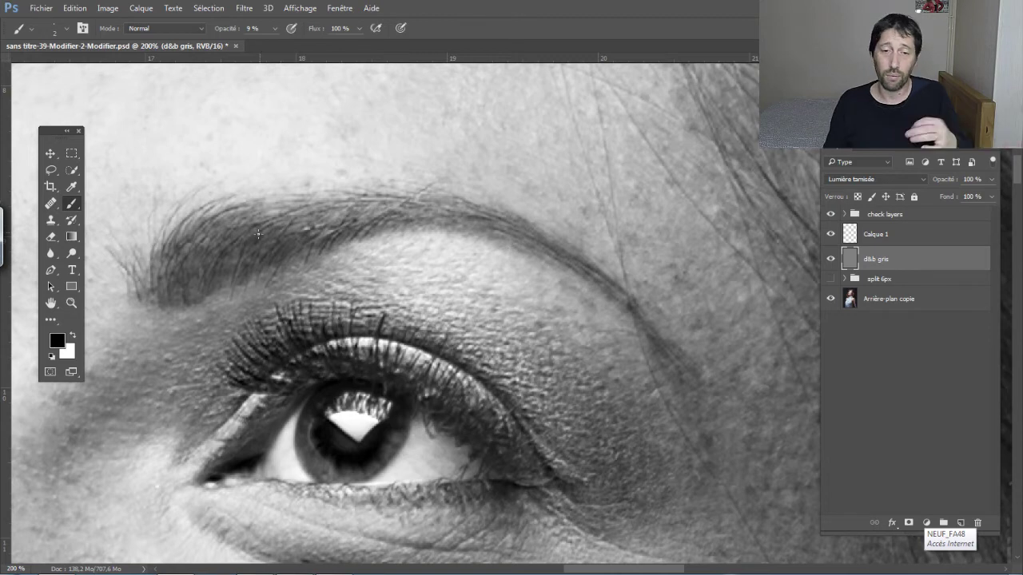
- Compare the eyebrow before and after darkening by toggling d&b gris, both in black and white and in colour
click(830, 259)
click(830, 259)
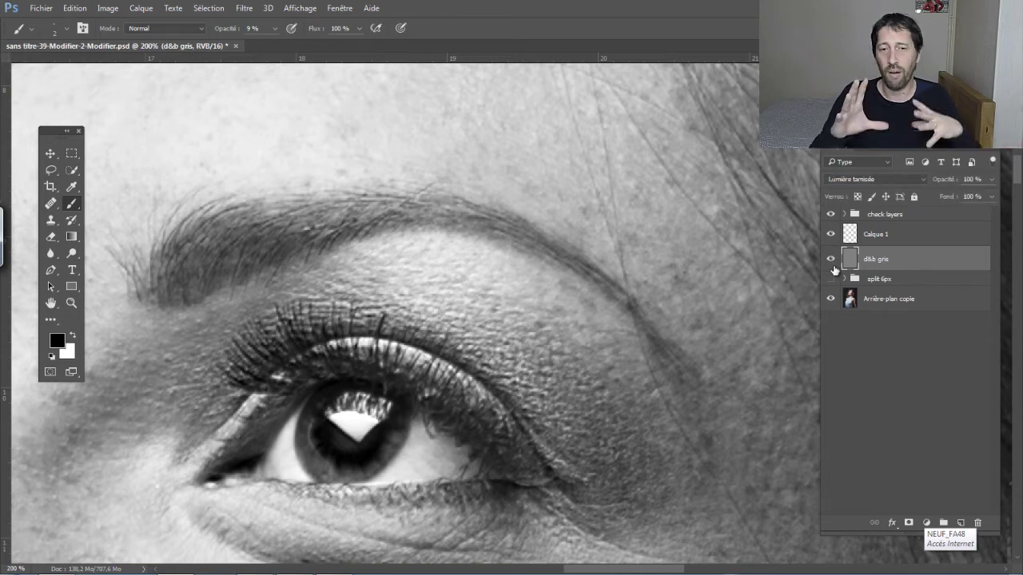
click(830, 258)
click(830, 215)
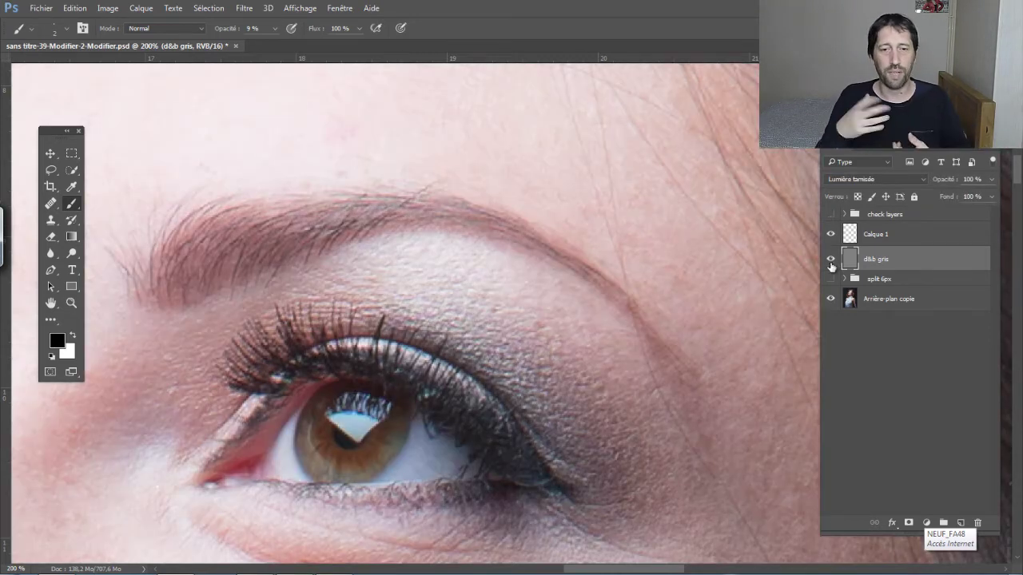
click(830, 258)
click(830, 259)
click(830, 258)
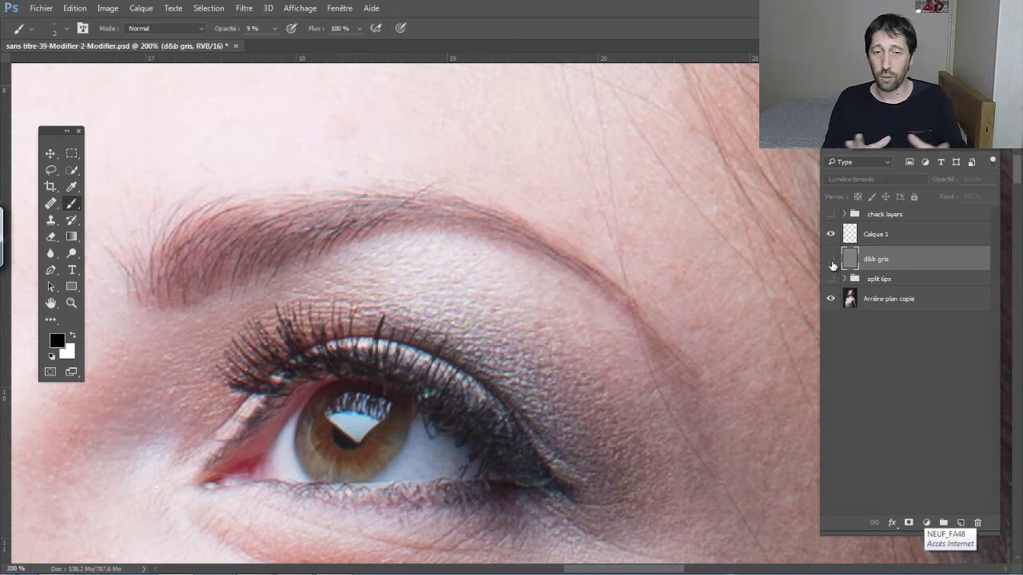
click(830, 259)
click(830, 260)
click(830, 261)
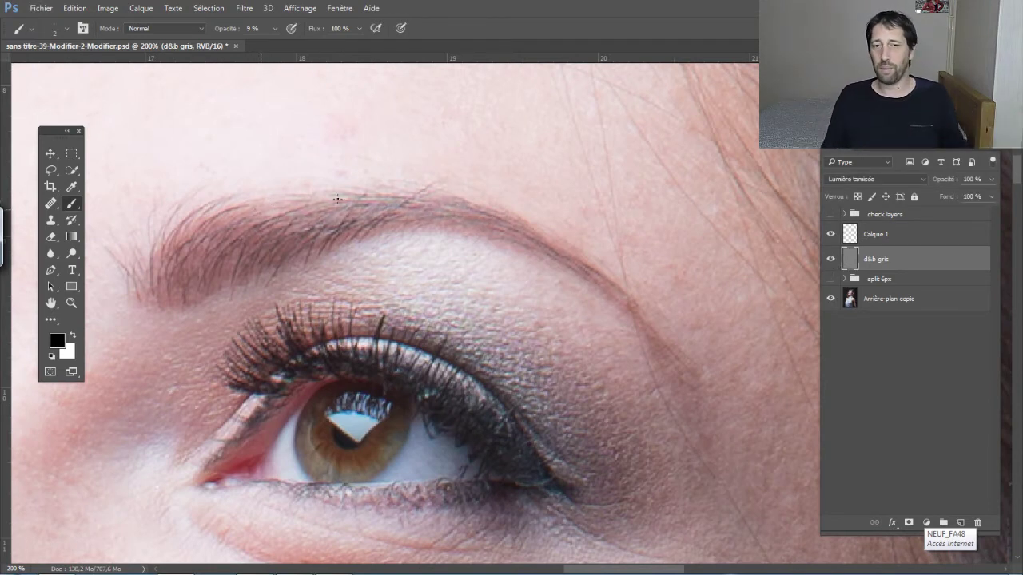
- Isolate the d&b gris layer to inspect the eyebrow strokes, and view them over Arrière-plan copie through the check layers group
alt+click(830, 259)
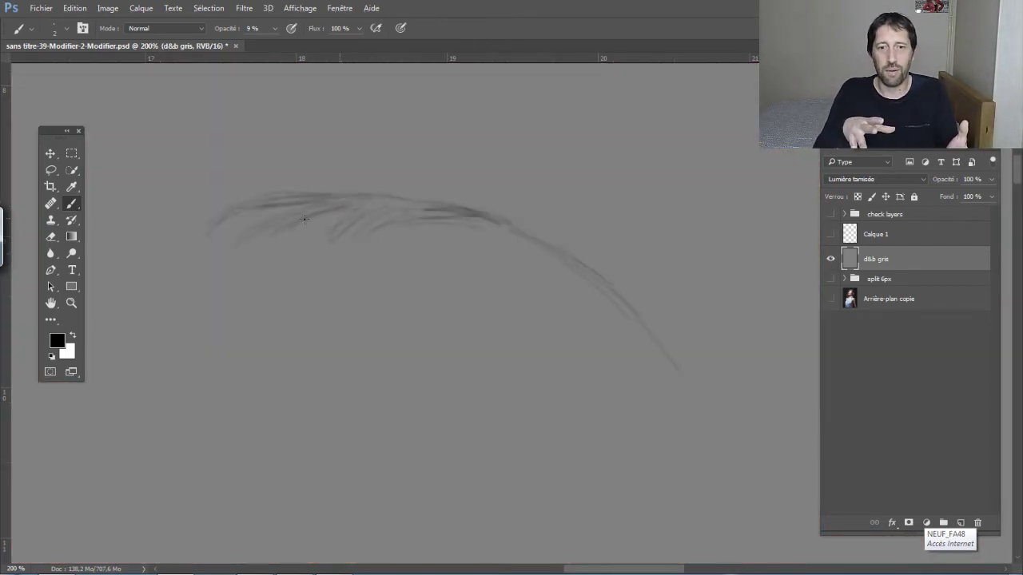
click(831, 214)
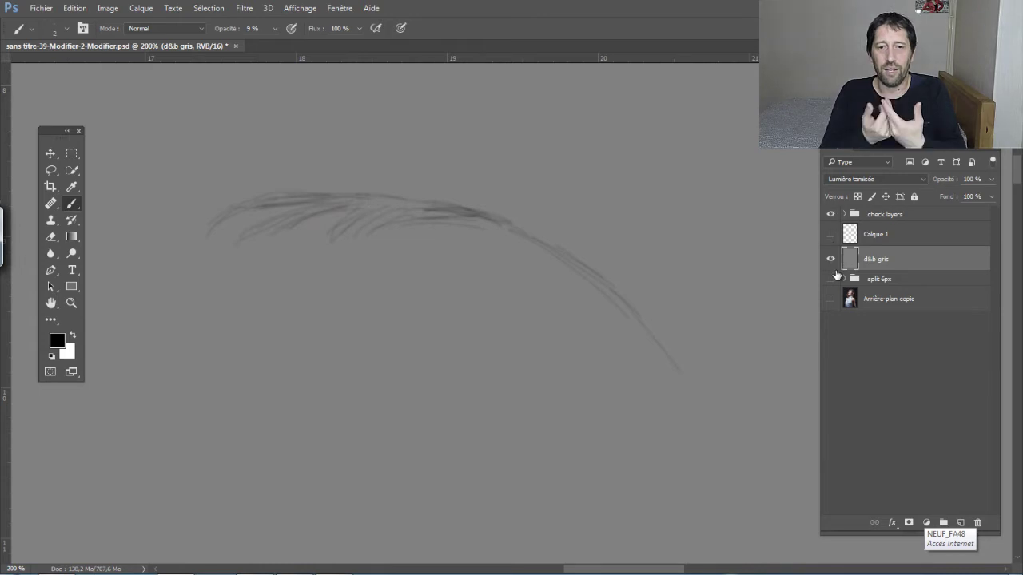
click(830, 298)
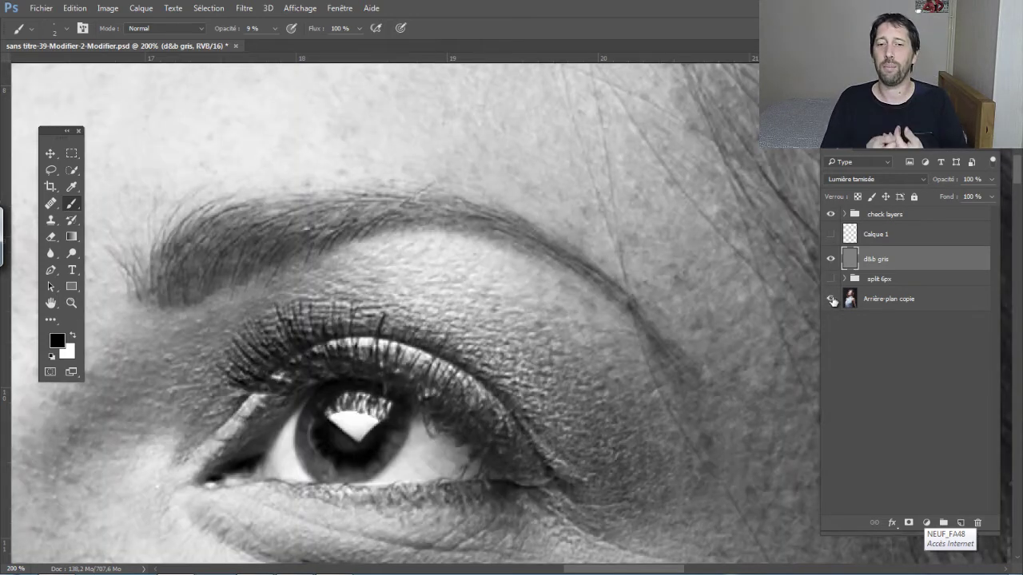
- Hide the check layers group and compare the eyebrow in colour with and without the d&b gris strokes
click(830, 214)
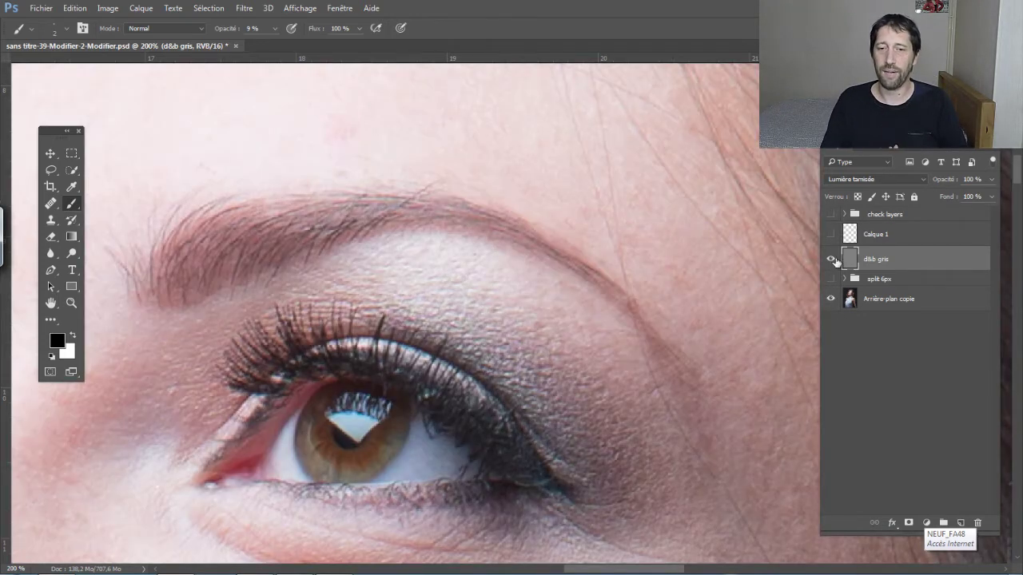
click(830, 262)
click(831, 262)
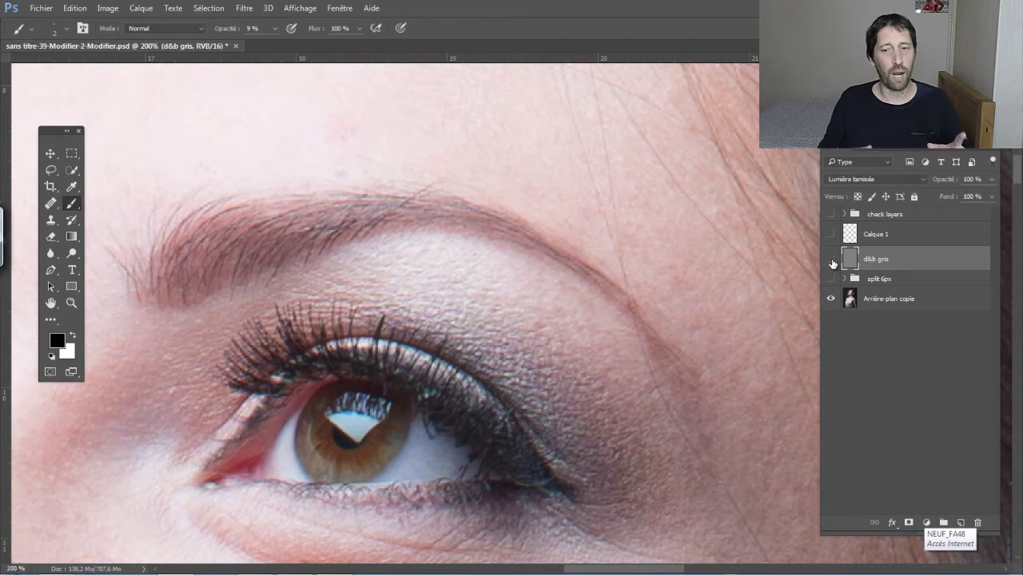
- Toggle the visibility of the d&b gris layer repeatedly to review its effect on the eyebrow hairs
click(831, 262)
click(831, 260)
click(830, 261)
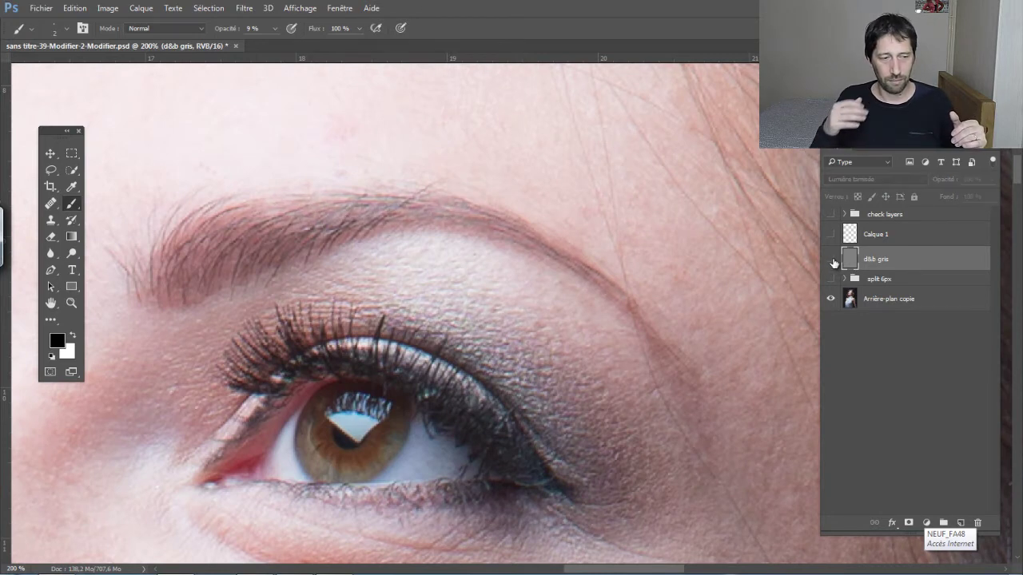
click(830, 261)
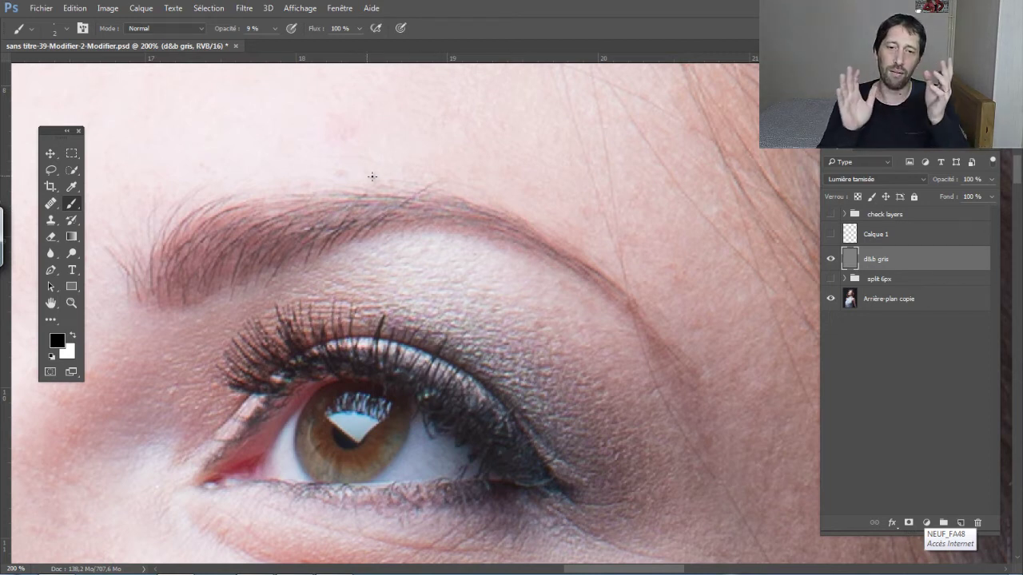
click(832, 264)
- Display the full split 6px group in place of Arrière-plan copie and select its Arrière-plan copie 15 layer for the Healing Brush
key(x)
scroll(637, 268, left, 1)
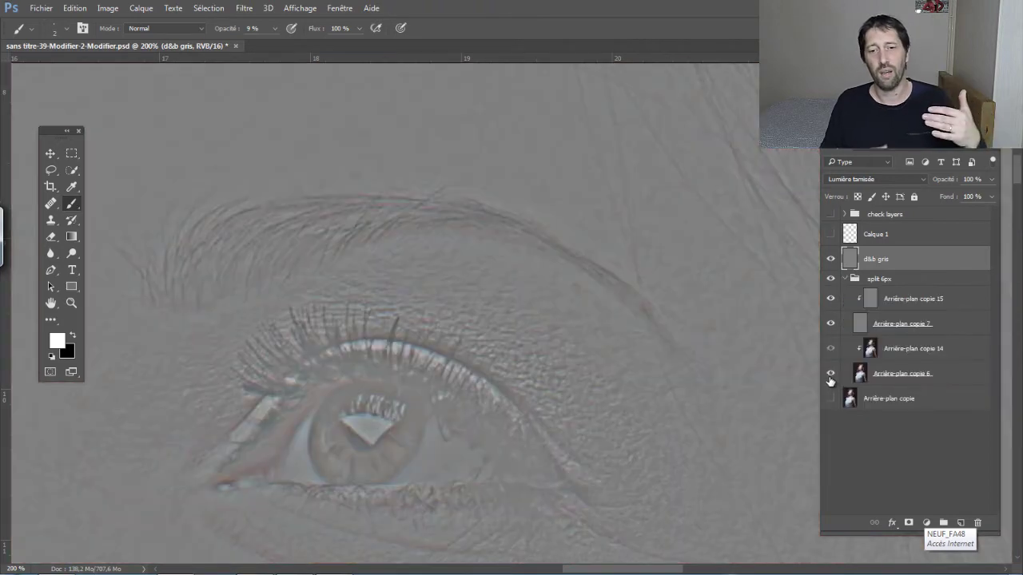
click(830, 375)
click(870, 303)
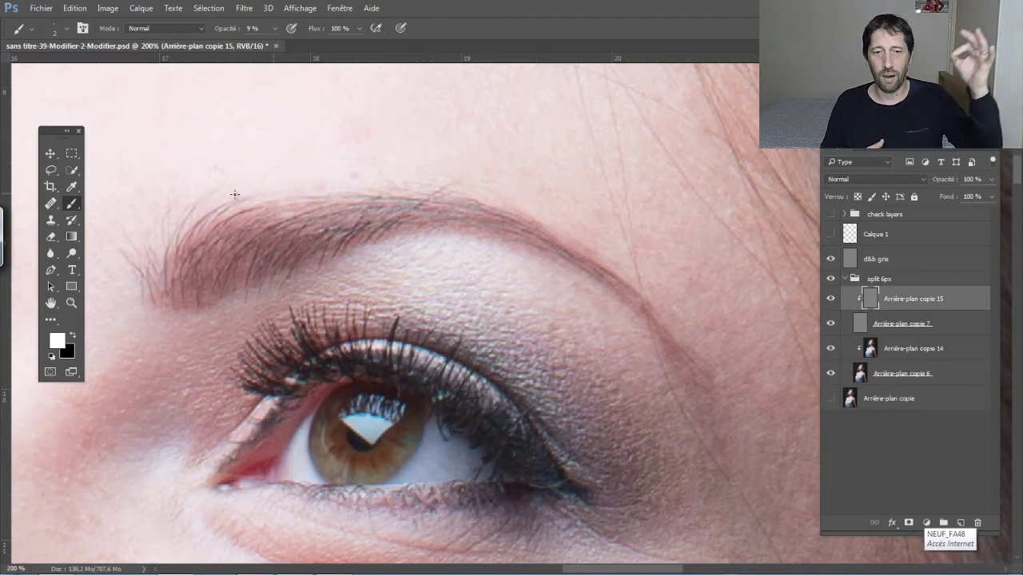
key(j)
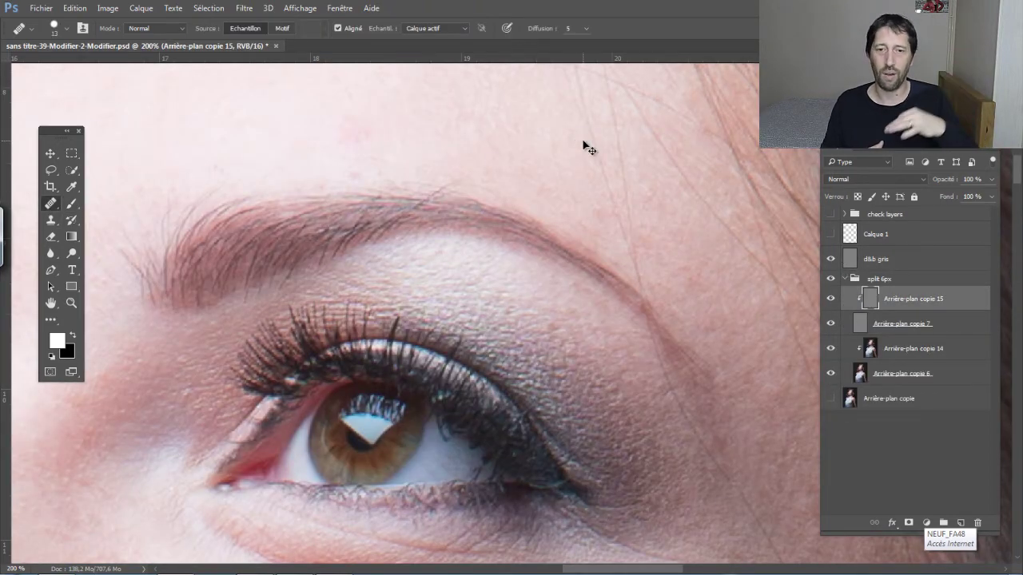
- Heal the long stray hairs on the skin above the outer eyebrow on Arrière-plan copie 15 with a 4 px Healing Brush
key(ctrl+plus)
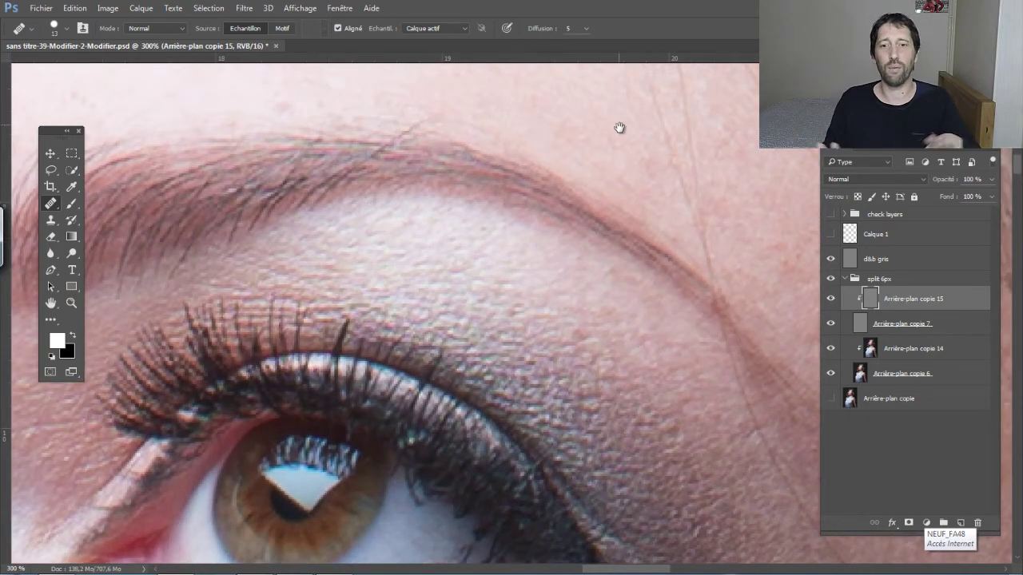
drag(619, 128, 631, 294)
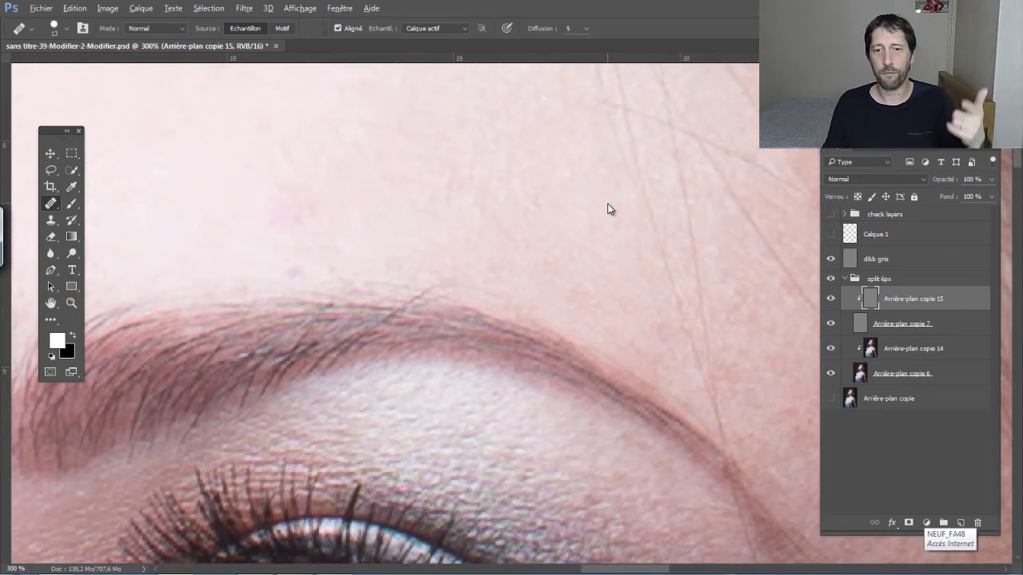
drag(607, 209, 591, 212)
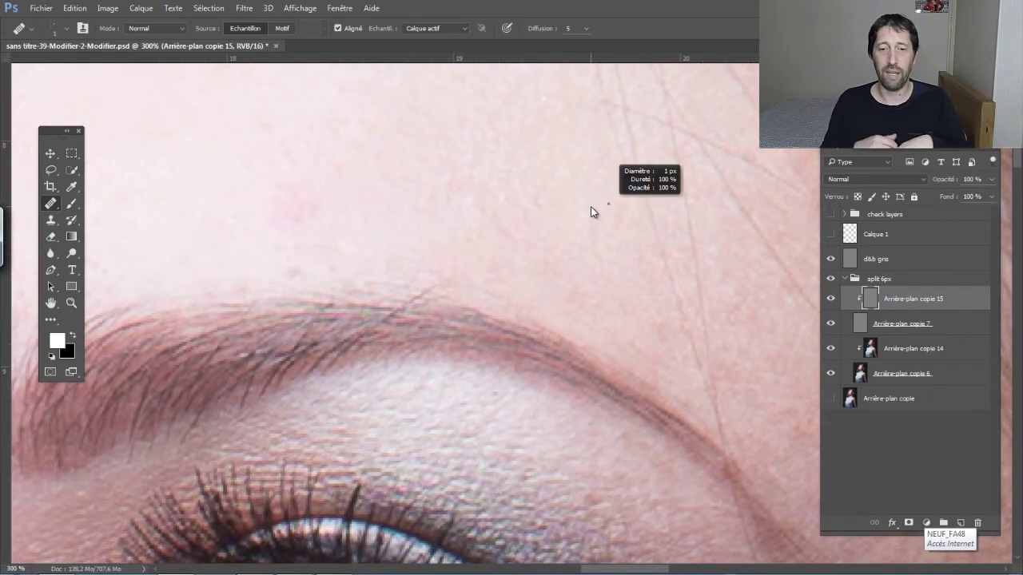
click(631, 136)
click(632, 138)
mouse_move(632, 138)
mouse_down()
mouse_move(670, 274)
mouse_move(689, 251)
mouse_move(655, 158)
mouse_move(671, 139)
mouse_move(692, 244)
mouse_move(694, 236)
mouse_move(730, 323)
mouse_move(718, 350)
mouse_up()
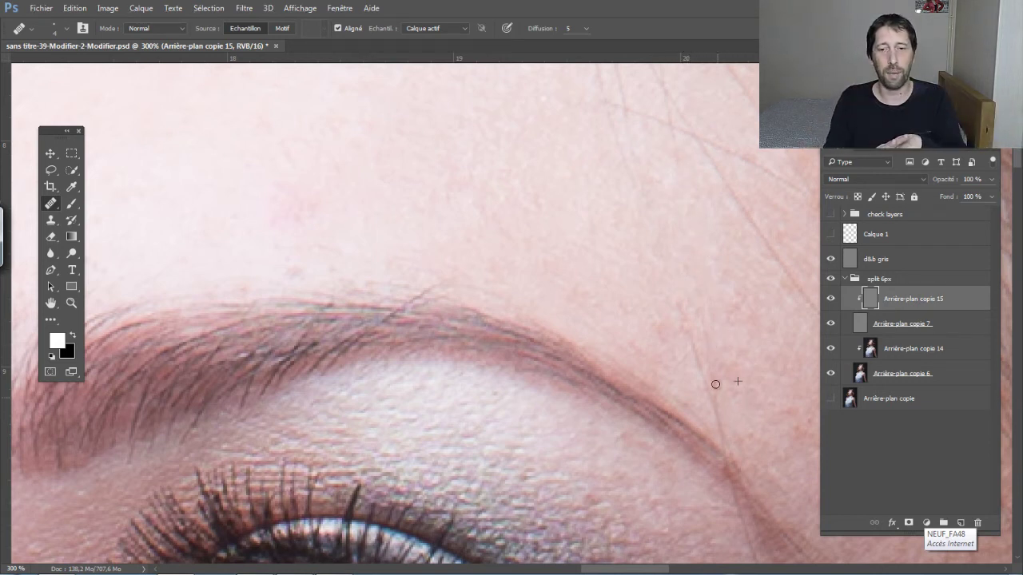
mouse_move(733, 429)
mouse_down()
mouse_move(710, 397)
mouse_move(685, 315)
mouse_move(692, 343)
mouse_up()
drag(717, 408, 705, 302)
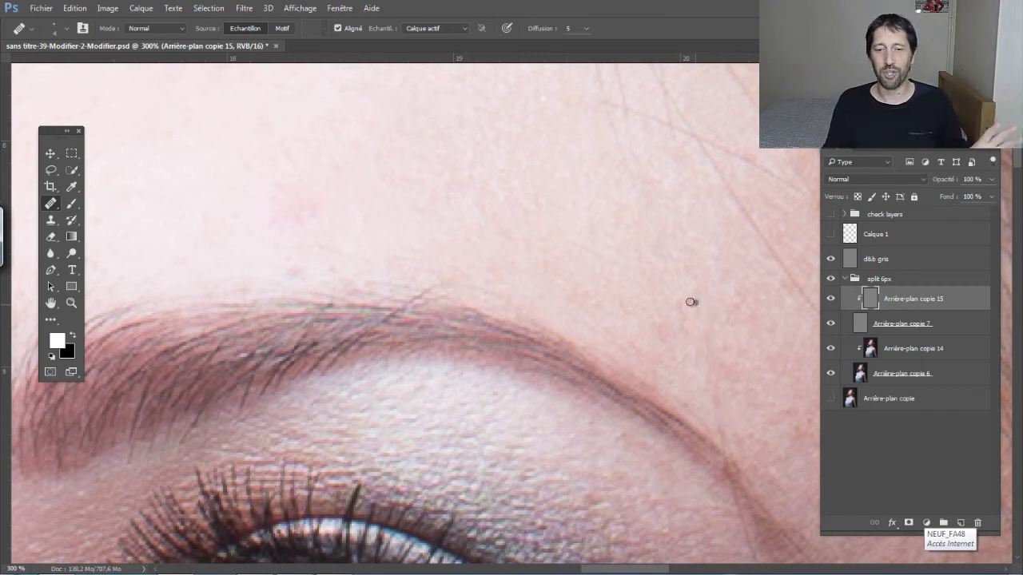
- Compare the forehead skin before and after the hair removal by toggling the collapsed split 6px group, and check its layers
click(846, 280)
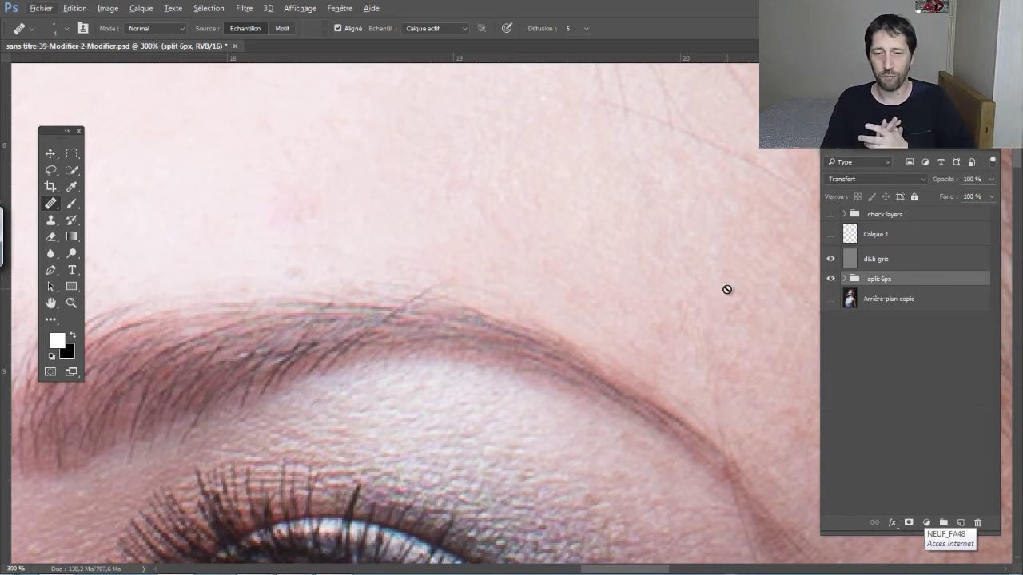
click(831, 278)
click(831, 279)
click(844, 279)
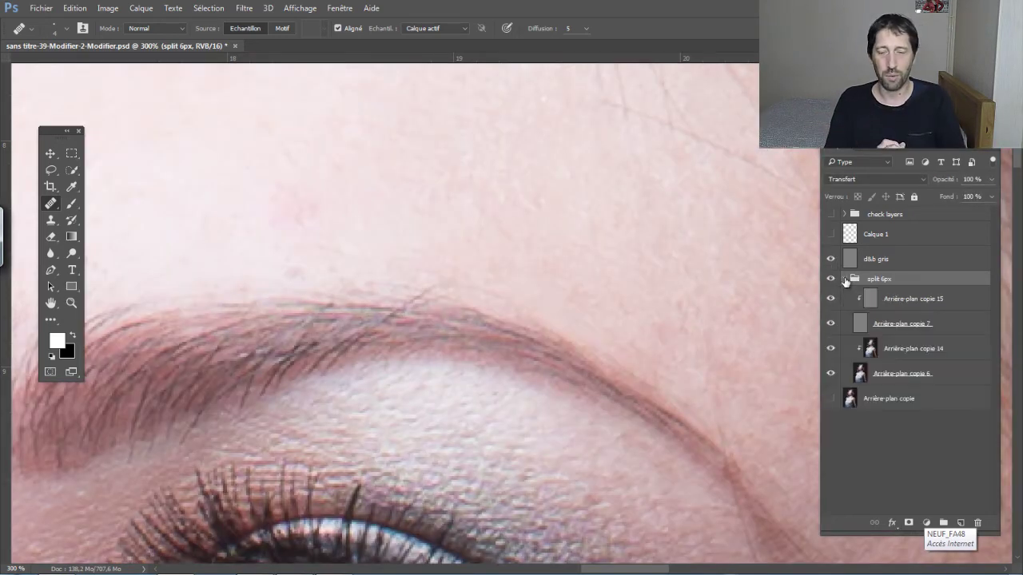
click(845, 280)
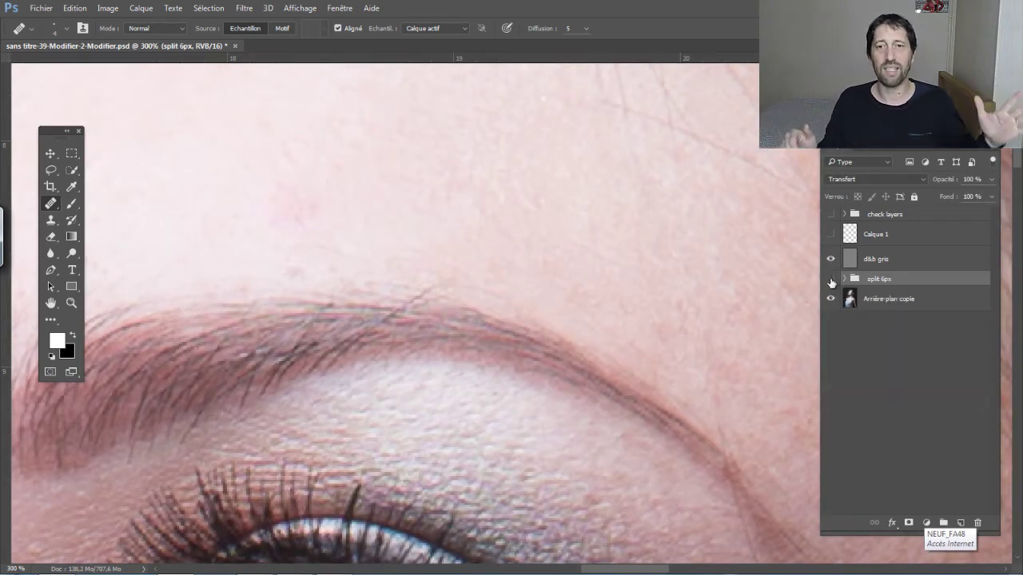
- Toggle d&b gris and split 6px over the visible Arrière-plan copie to compare what each technique contributes
click(830, 259)
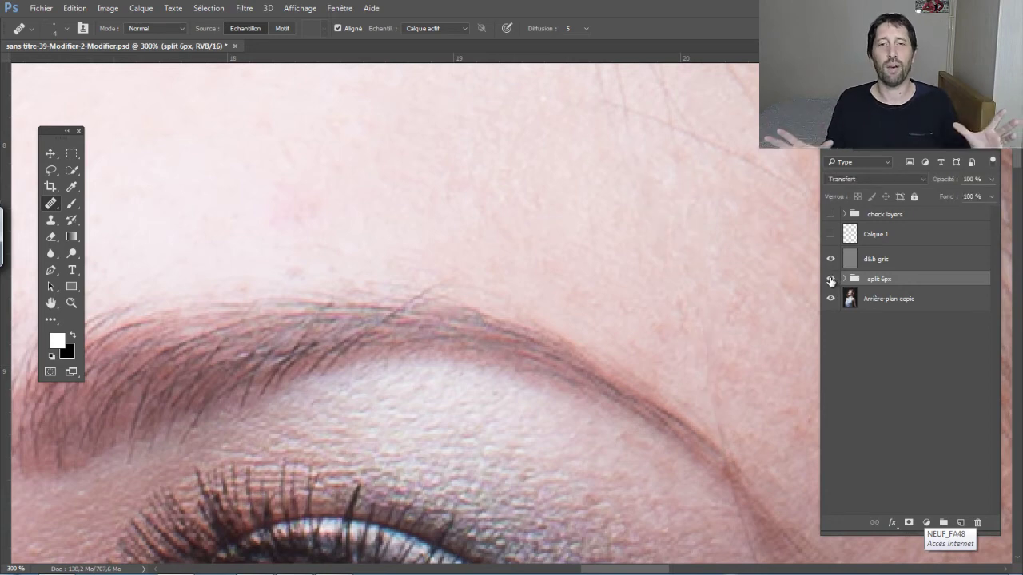
click(830, 258)
click(831, 278)
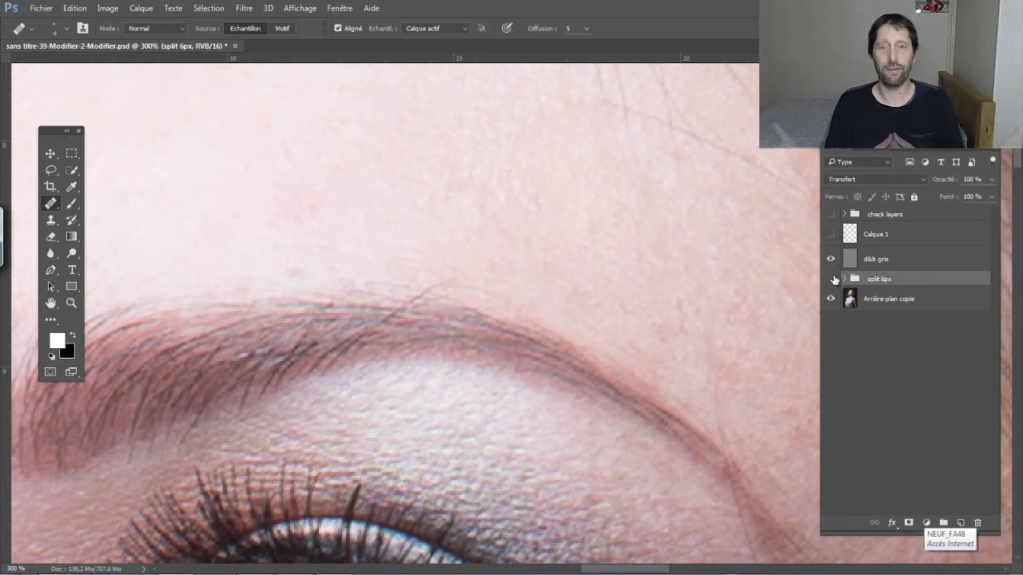